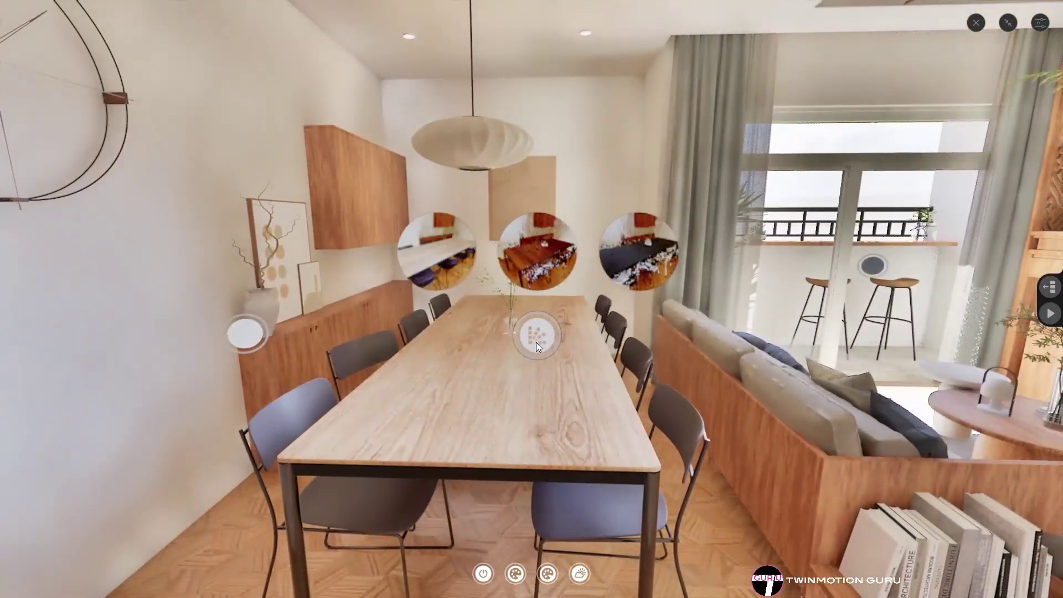
Cycle the dining table through its variants, ending on light wood with dark chairs.
left_click(539, 263)
left_click(621, 257)
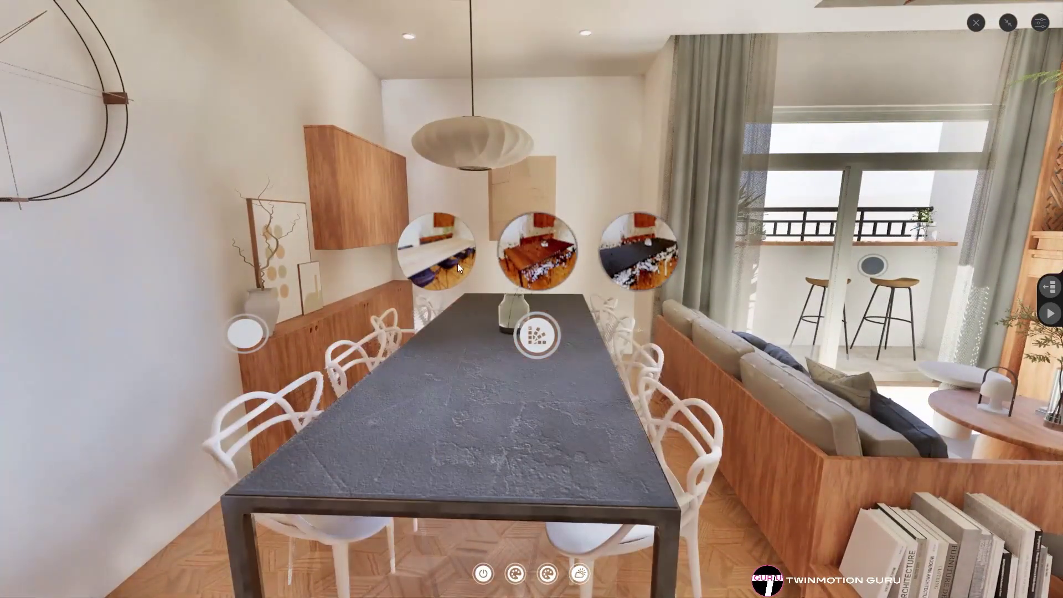
left_click(450, 261)
left_click(253, 338)
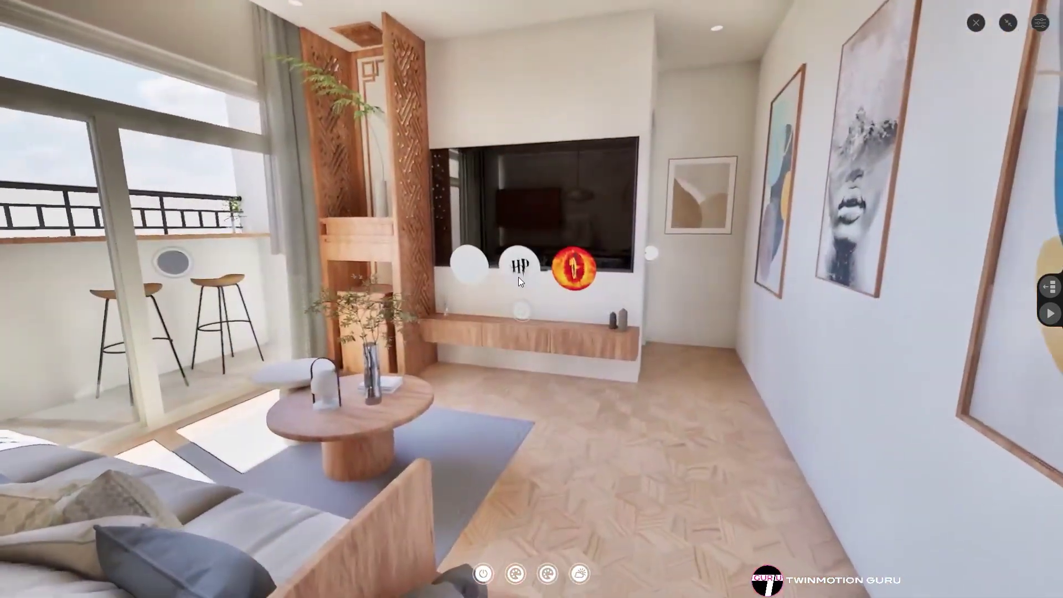
Show the Harry Potter scene on the TV, use the white-headboard bed, and raise then lower the blinds.
left_click(519, 273)
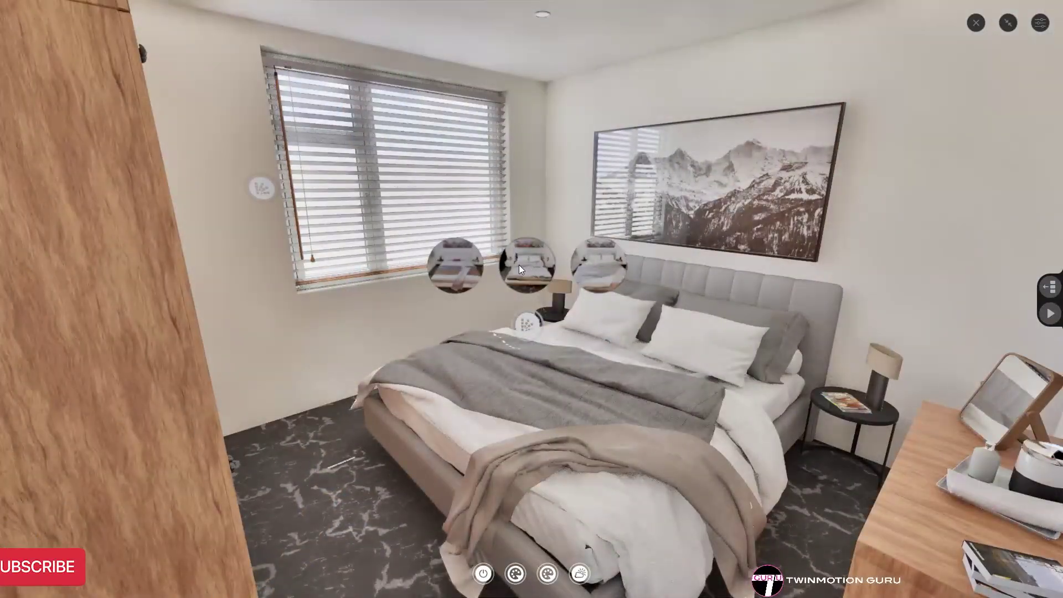
left_click(519, 266)
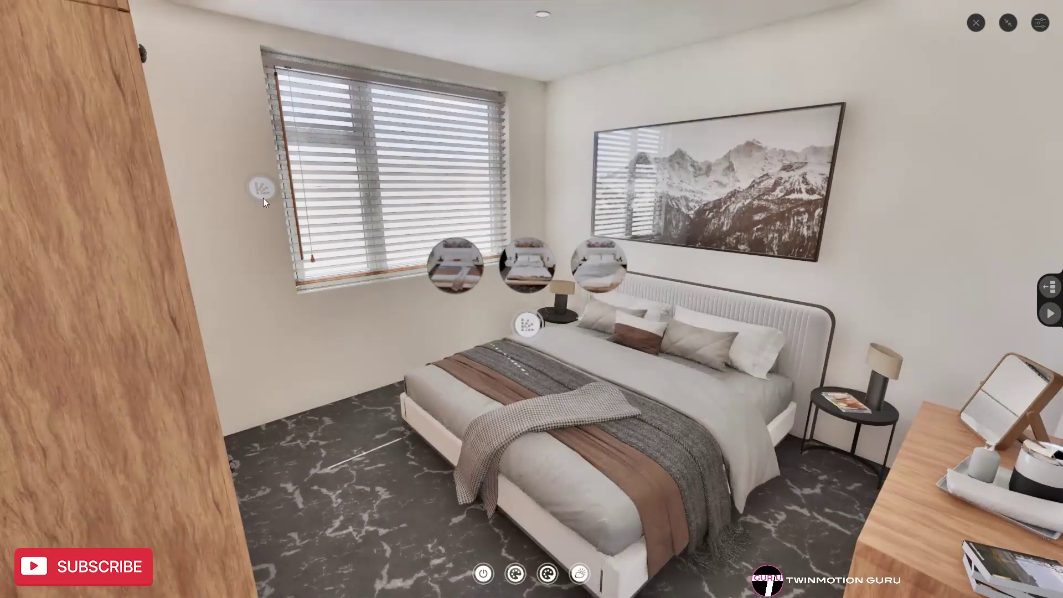
left_click(264, 194)
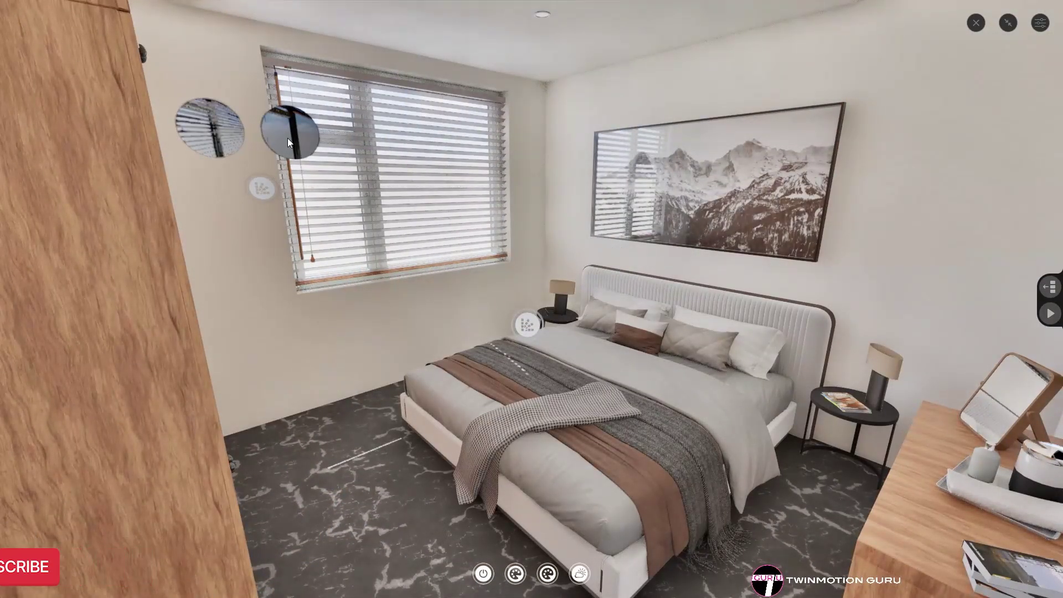
left_click(289, 140)
left_click(221, 138)
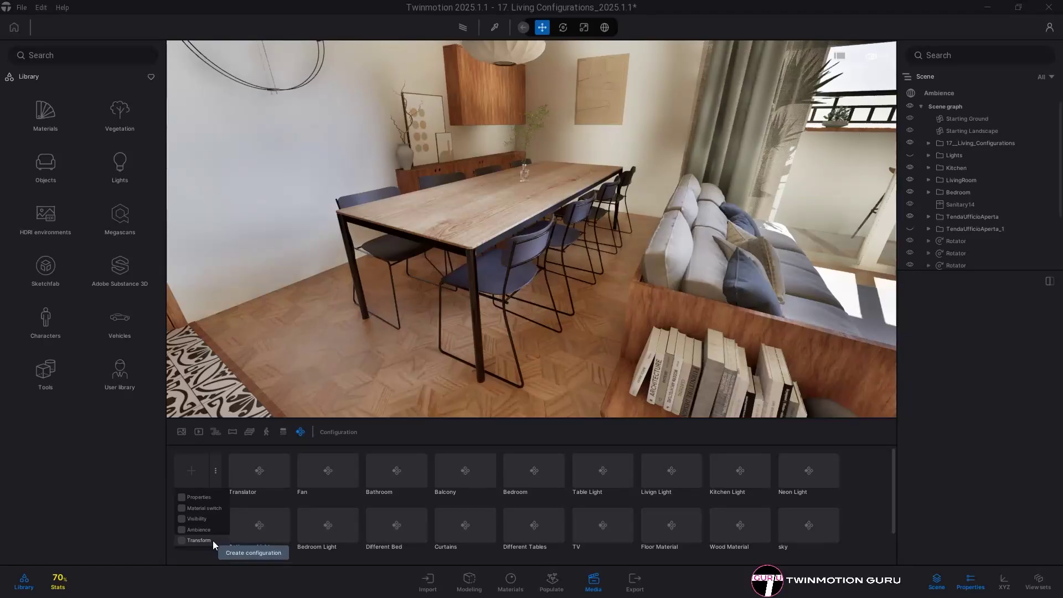
Create a transform configuration and save a new state with the dining chair slid right.
left_click(208, 541)
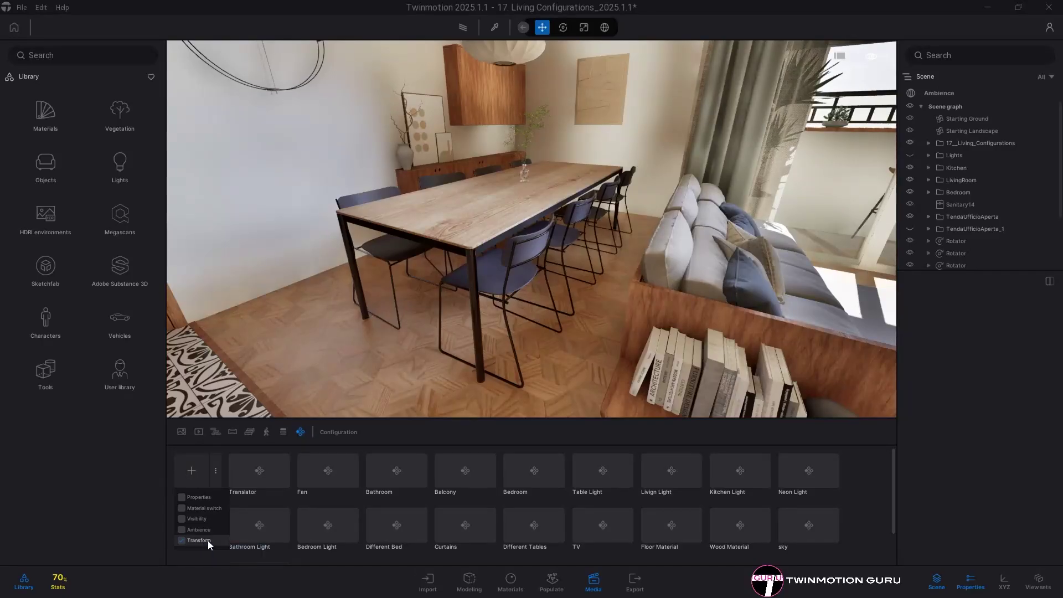
left_click(198, 470)
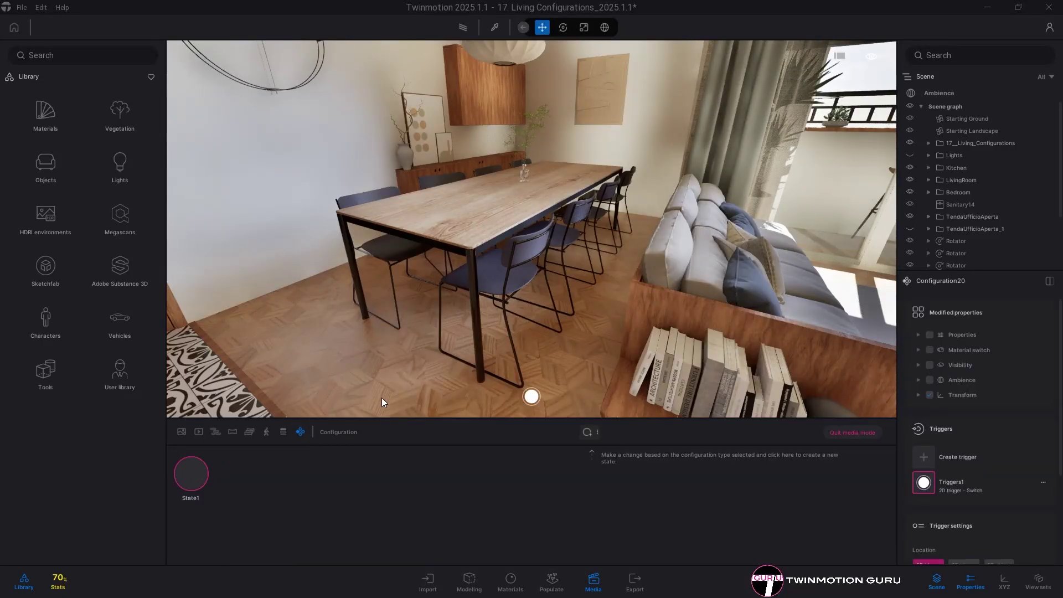
left_click(499, 283)
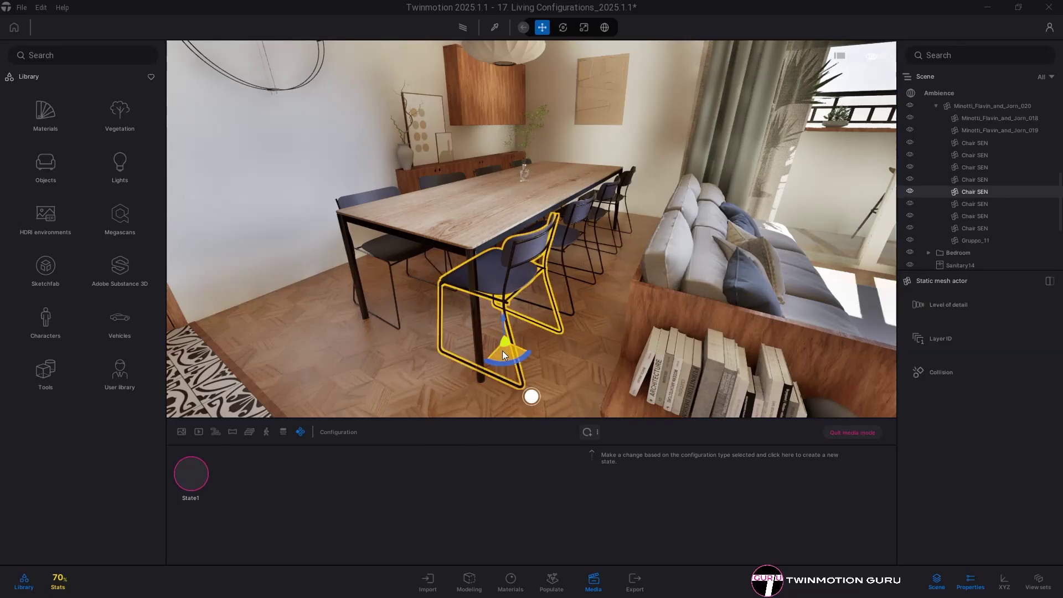
left_click_drag(503, 351, 569, 368)
left_click(587, 432)
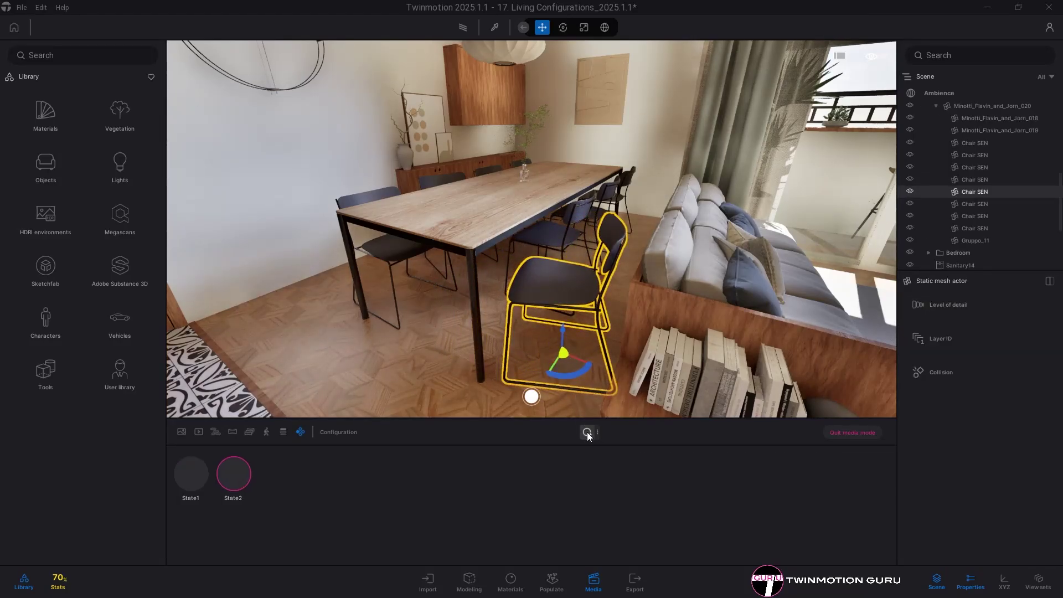
Toggle between the chair's original and moved states to verify them.
left_click(196, 476)
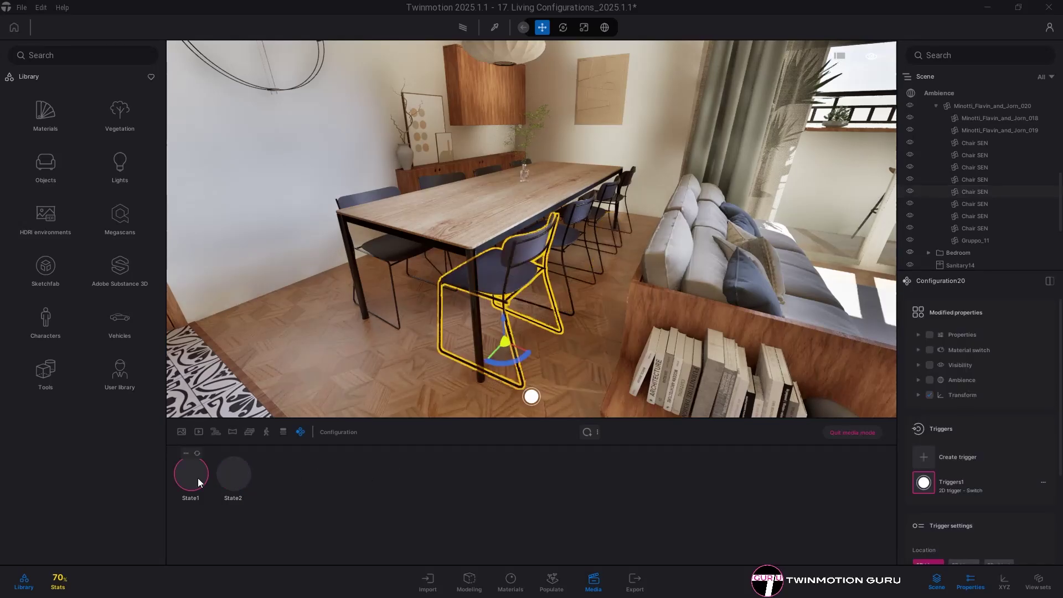
left_click(231, 476)
left_click(194, 480)
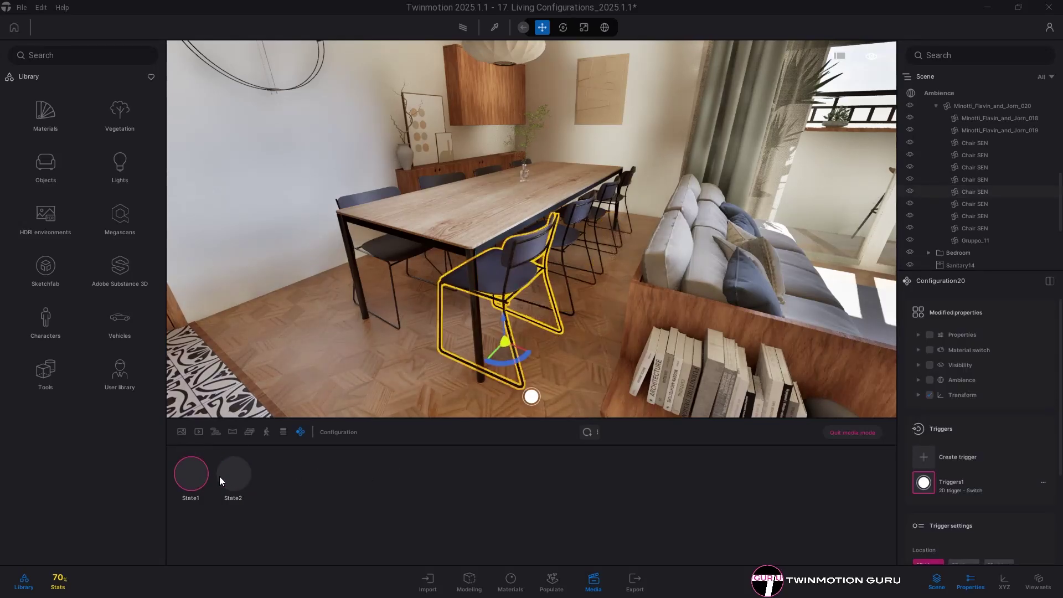
left_click(232, 476)
scroll(969, 417, "down", 3)
scroll(980, 465, "up", 3)
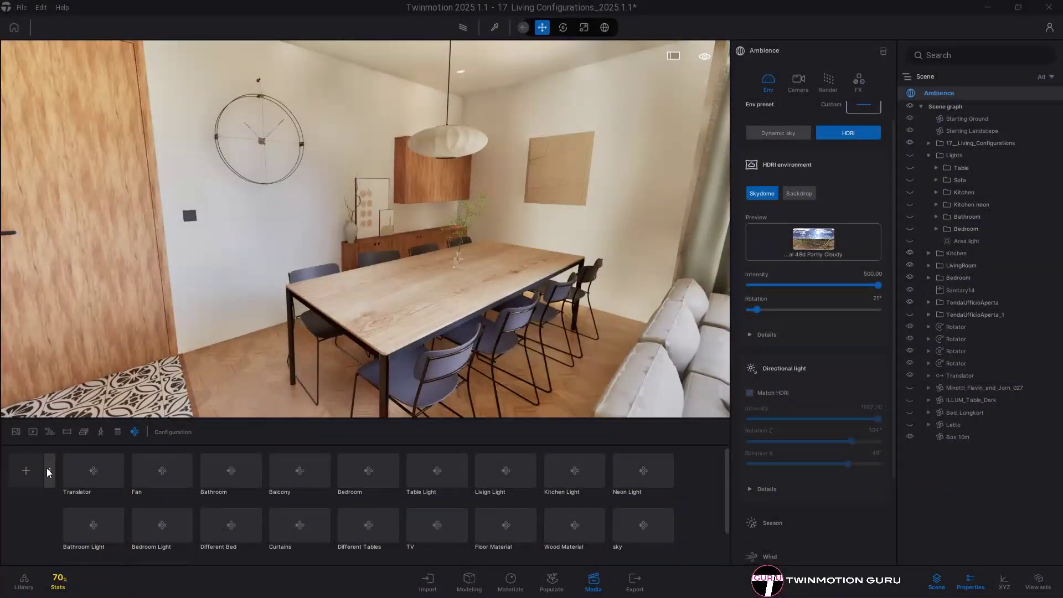
Create a visibility configuration with a new state that has the Table light group turned on.
left_click(49, 471)
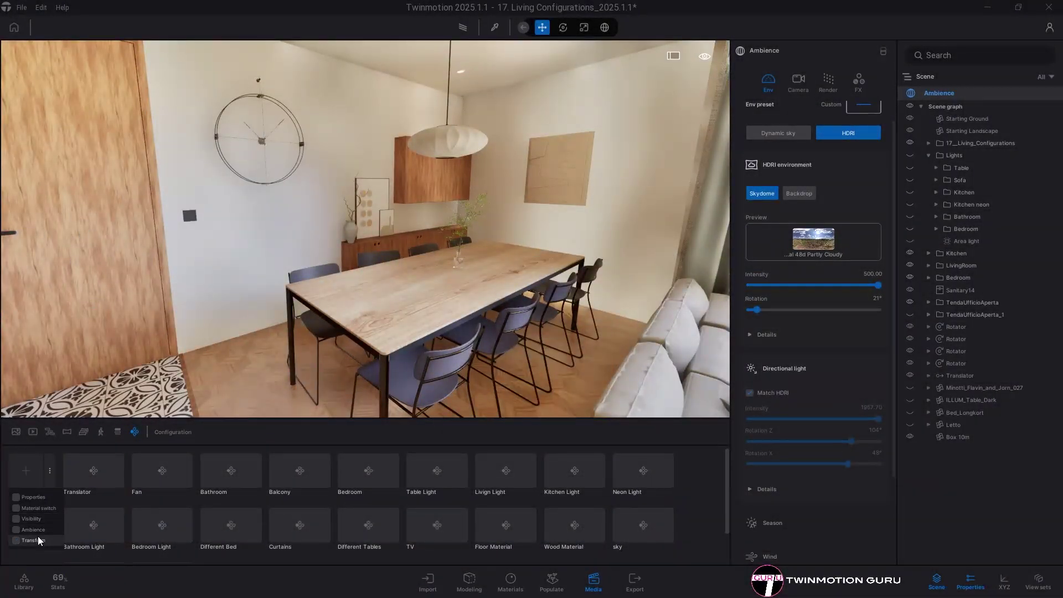
left_click(34, 474)
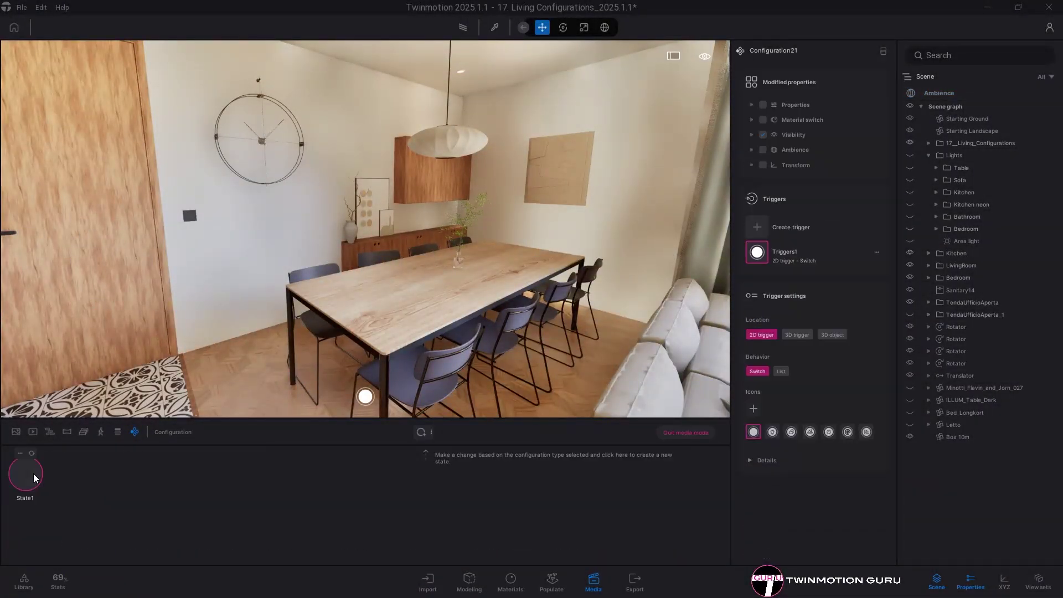
left_click(959, 169)
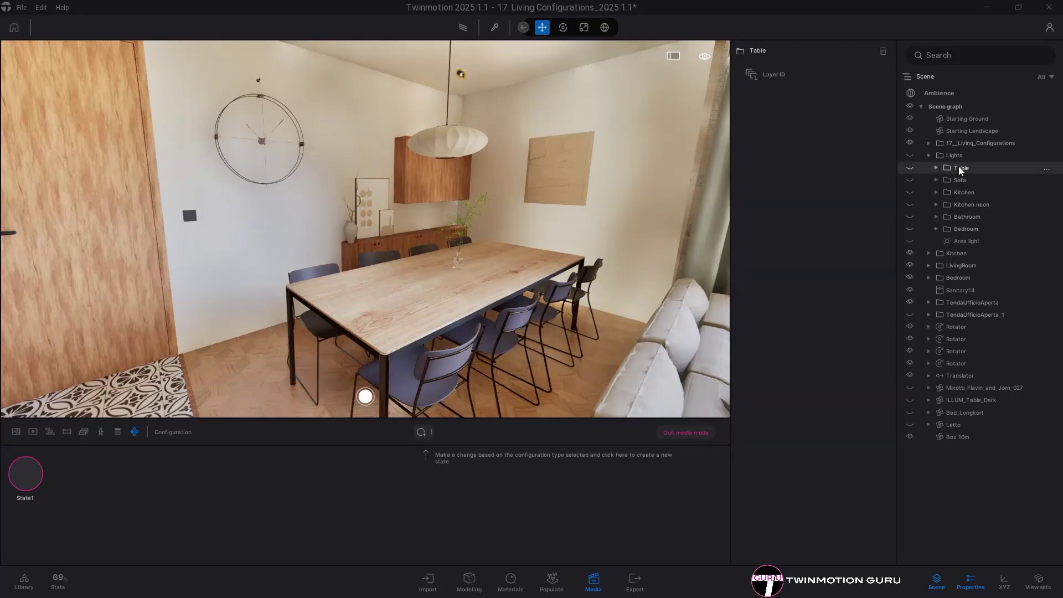
left_click(910, 168)
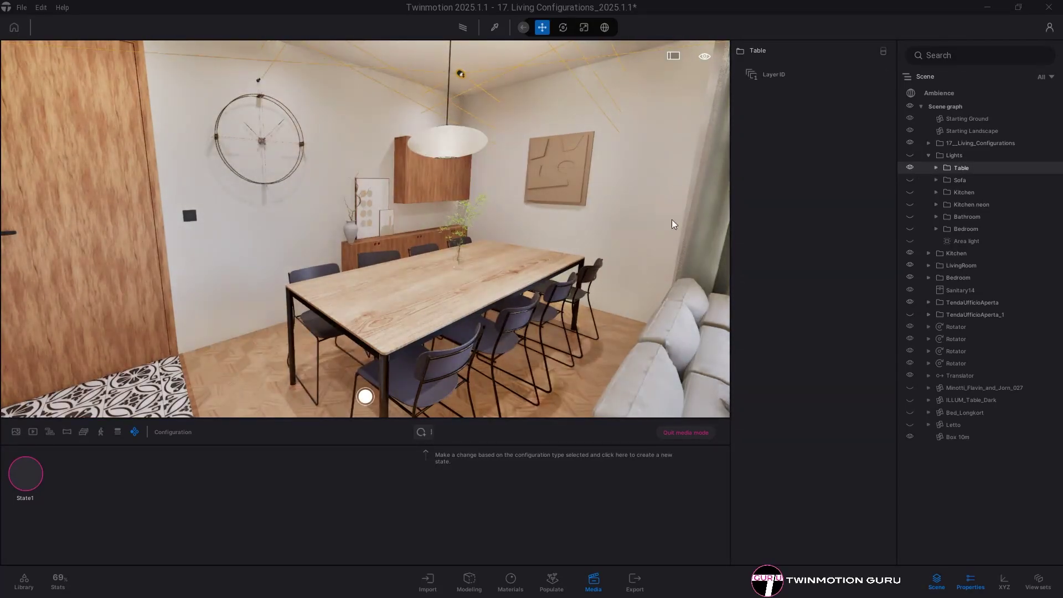
left_click(421, 433)
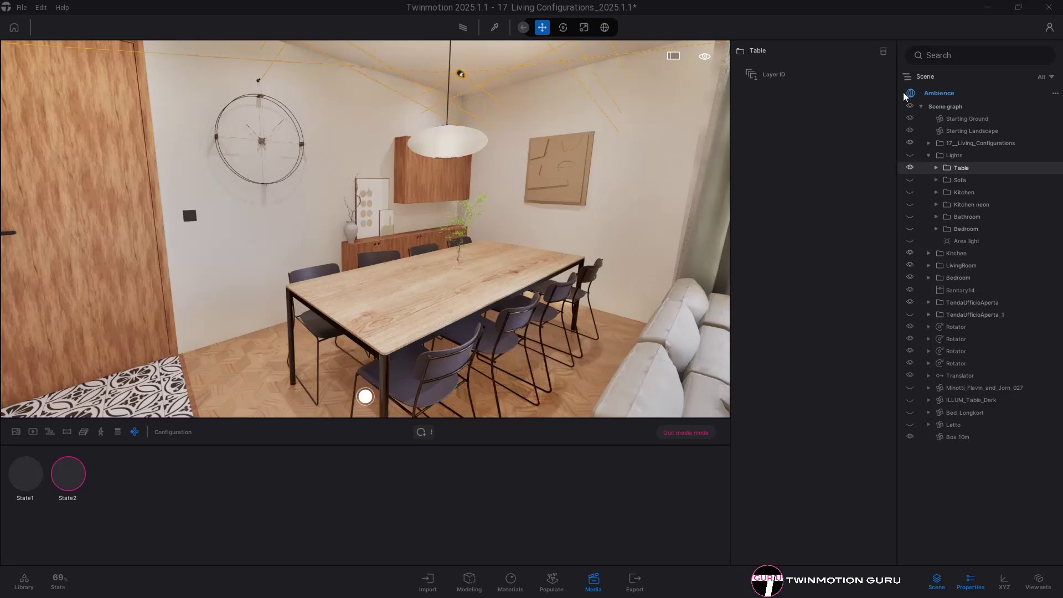
left_click(43, 481)
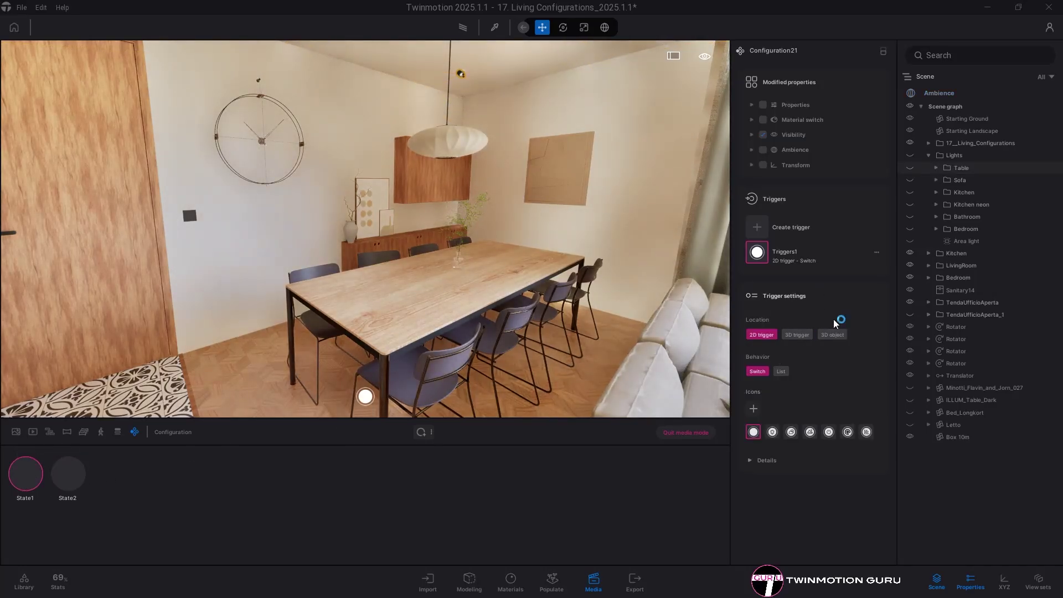
Set the trigger location to 3D object and pick the wall light switch.
left_click(832, 334)
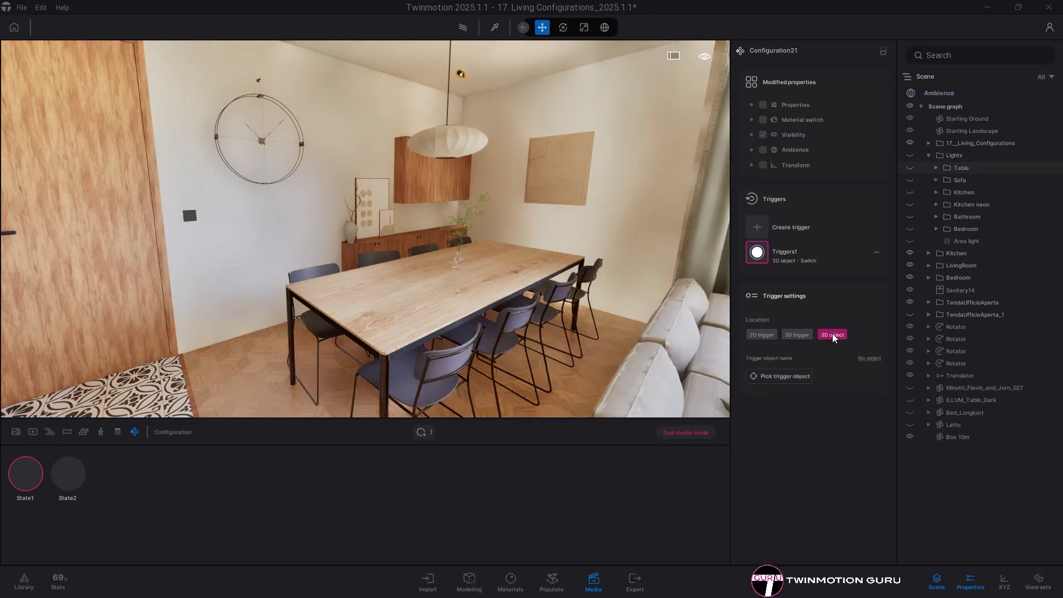
left_click(777, 378)
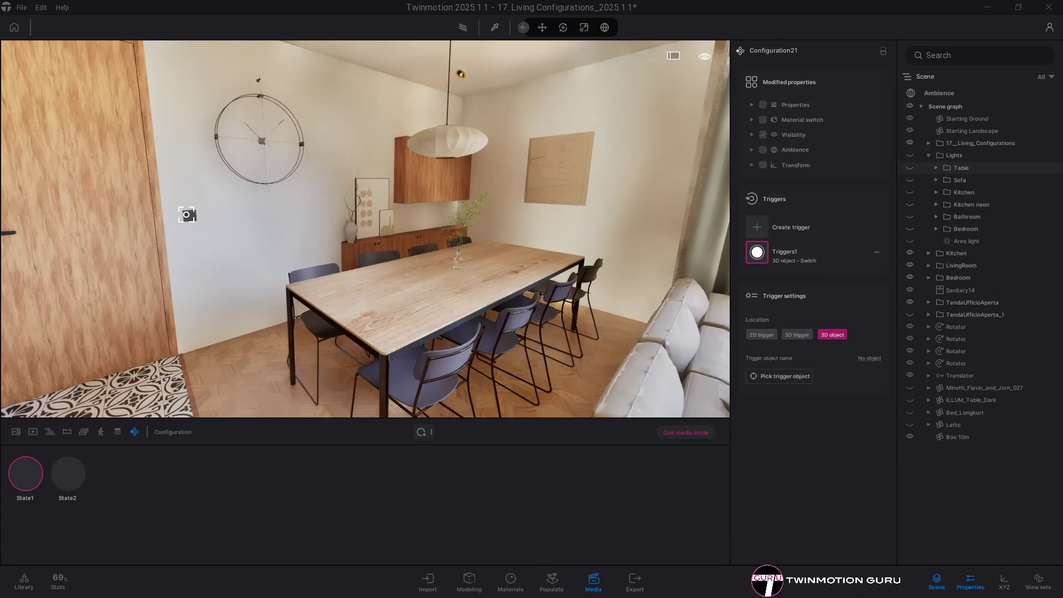
left_click(189, 216)
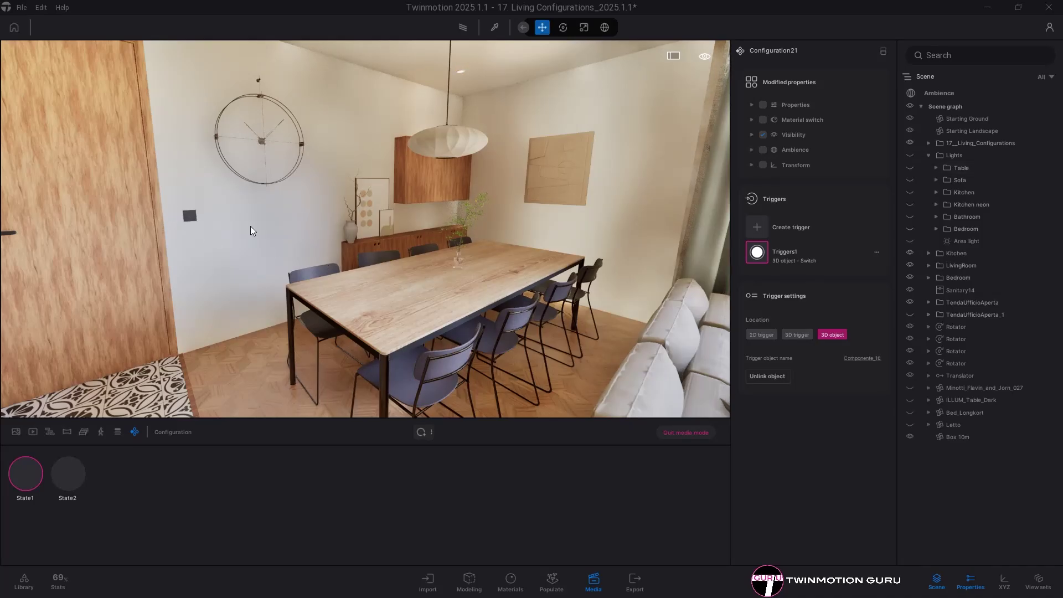
left_click(193, 219)
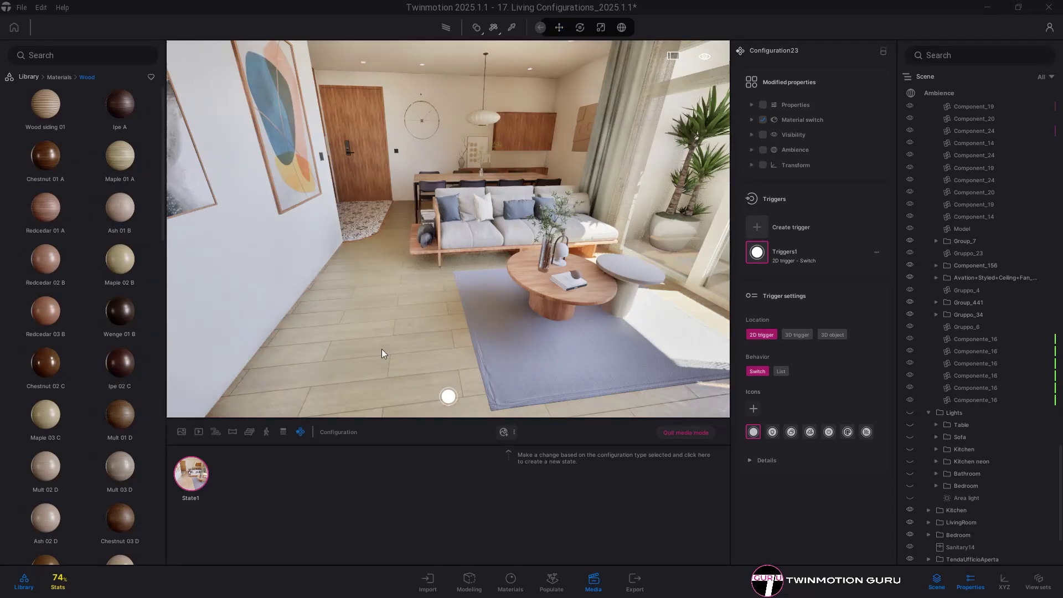
Add a second state, then create a material switch configuration with automatic thumbnail capture on.
left_click(381, 348)
left_click(504, 433)
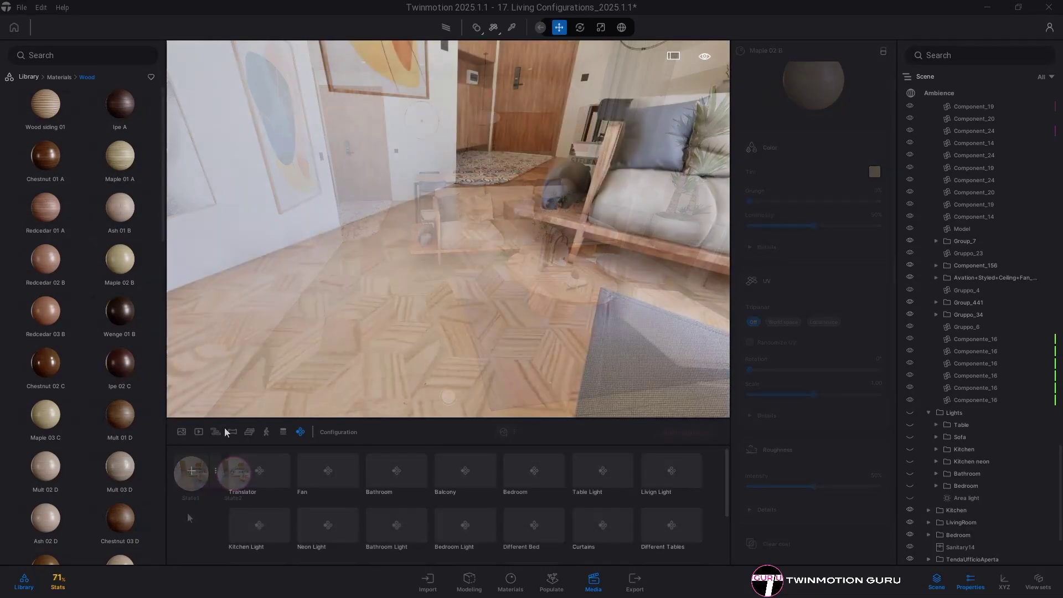
left_click(201, 473)
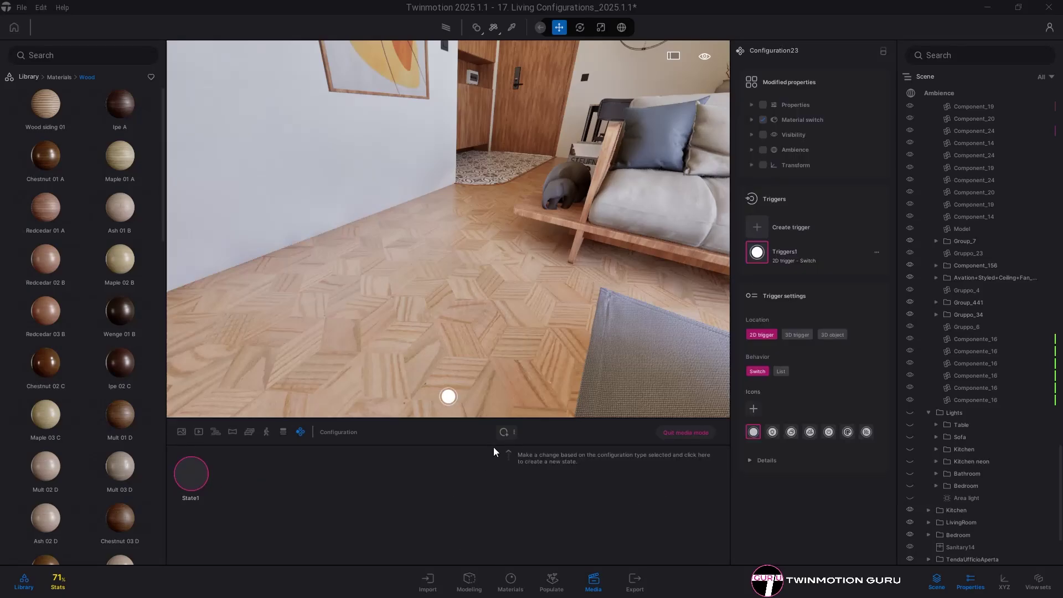
left_click(516, 432)
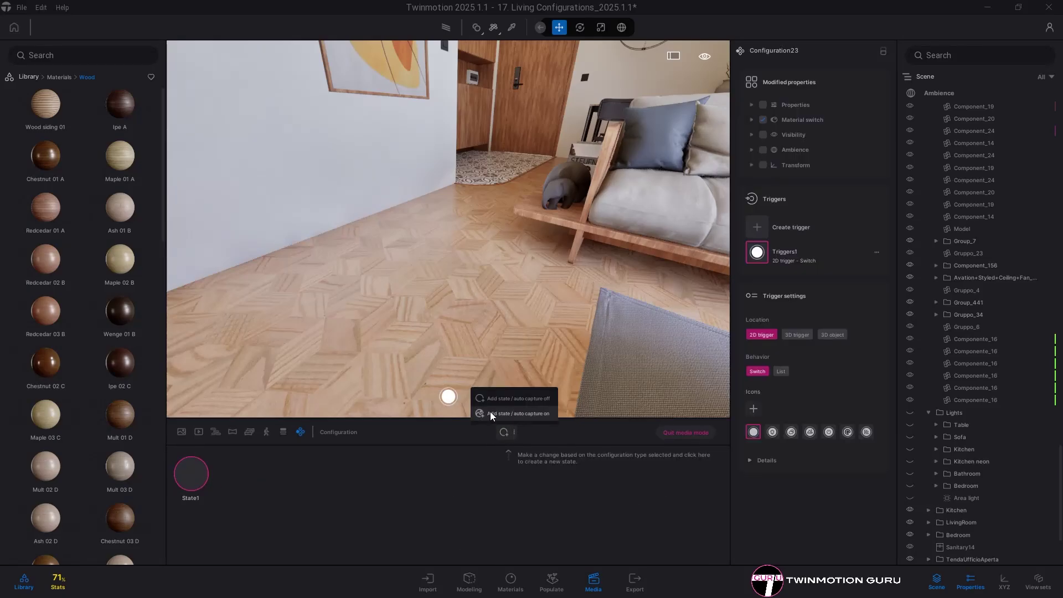
left_click(513, 414)
Apply Ipe 02 C and then Maple 02 B wood to the floor, saving a state for each.
left_click_drag(120, 363, 370, 354)
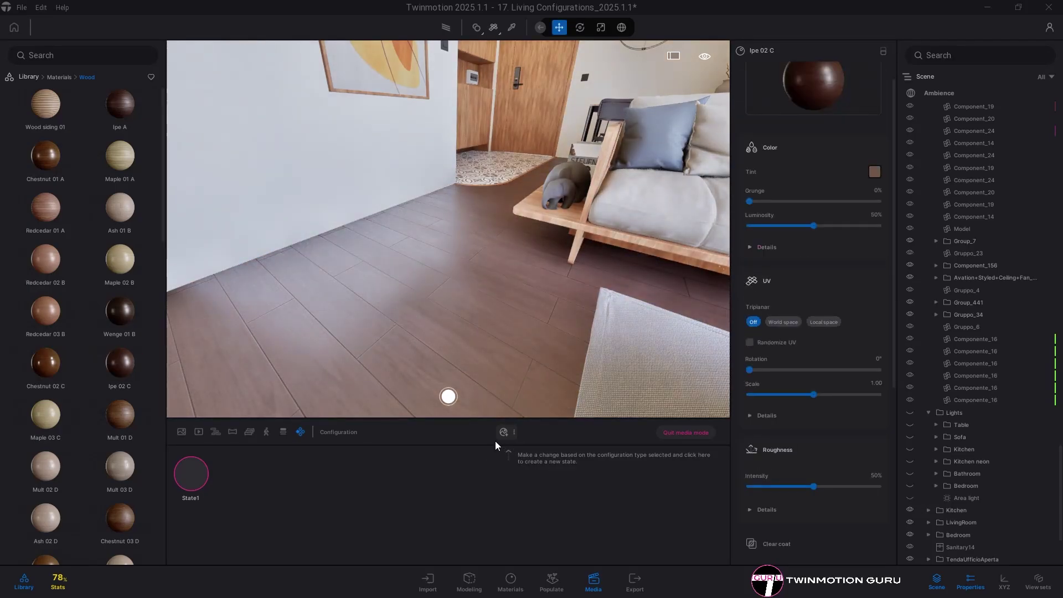
left_click(503, 433)
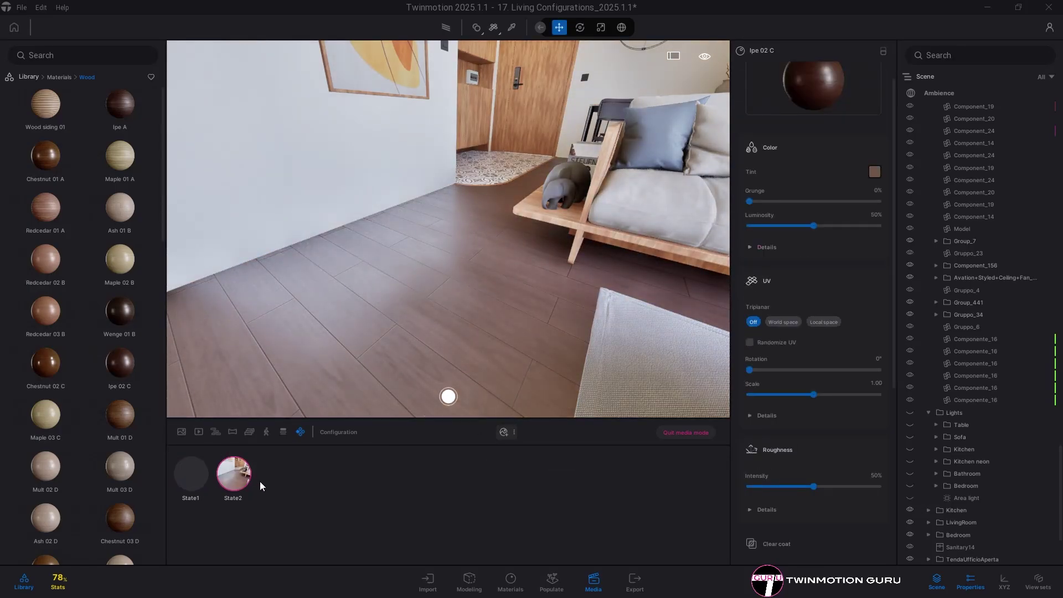
left_click_drag(120, 260, 390, 340)
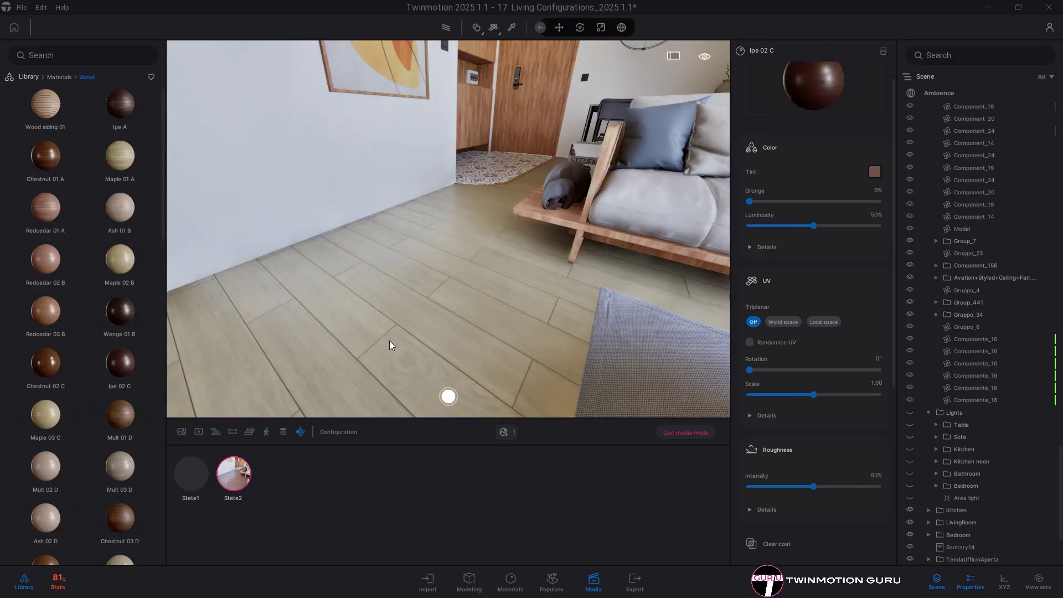
left_click(504, 434)
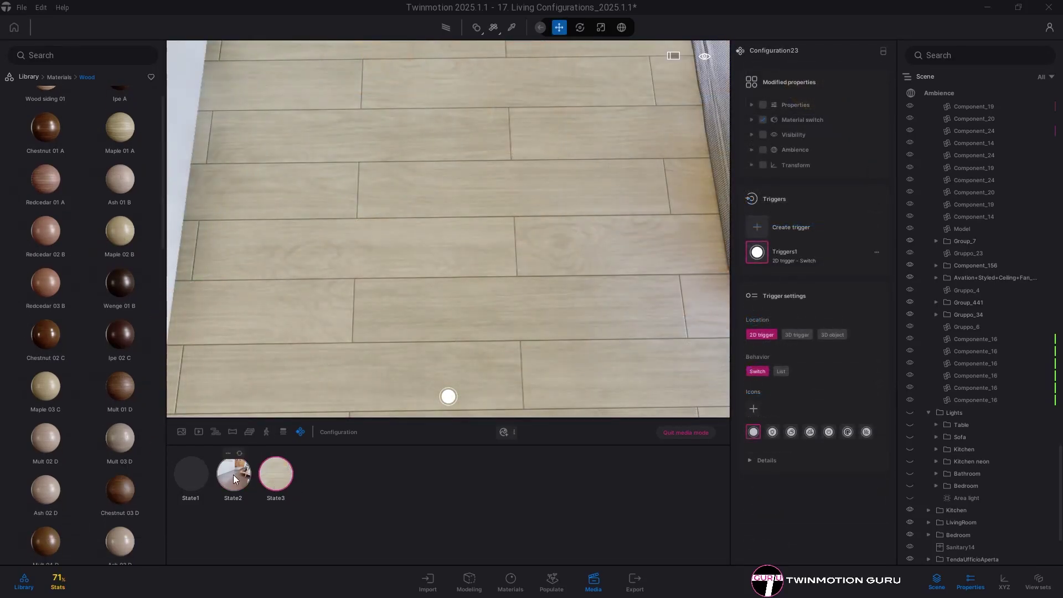
left_click(234, 479)
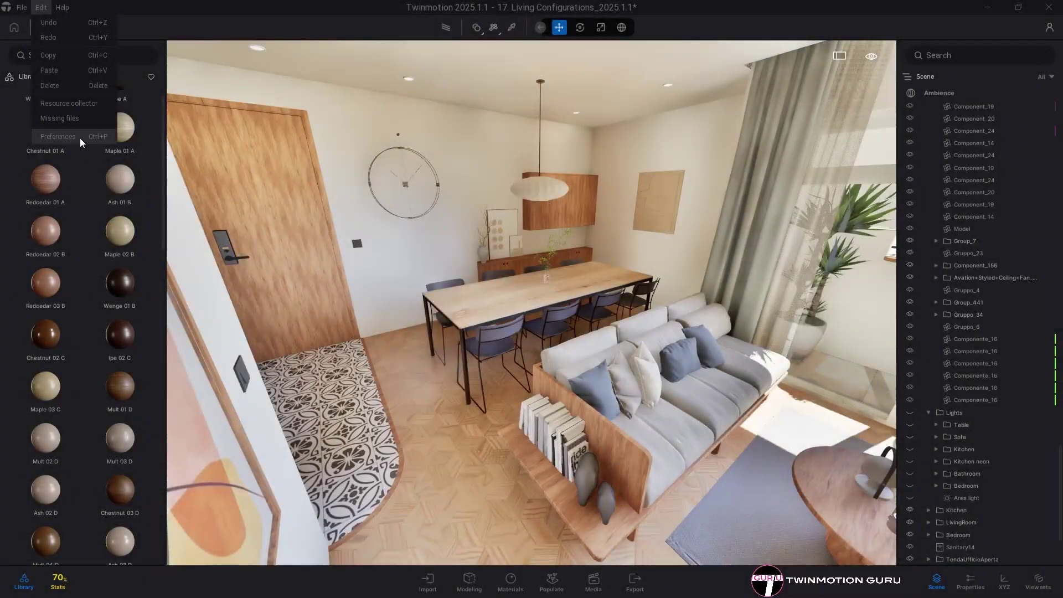
In Preferences, expand the Configuration thumbnail resolution options (80/160/240).
left_click(80, 137)
scroll(428, 403, "down", 3)
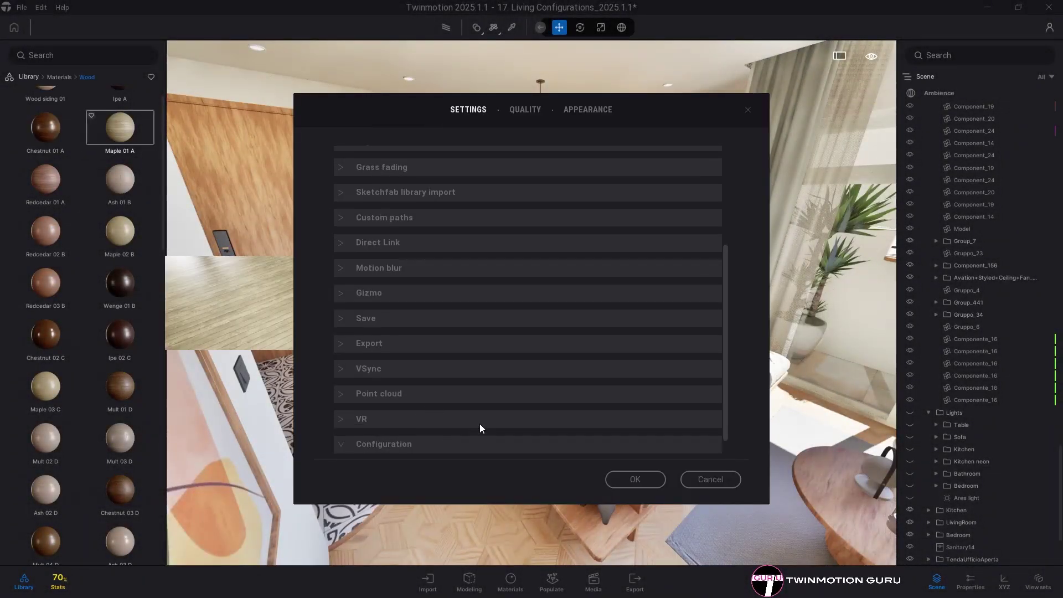
left_click(488, 447)
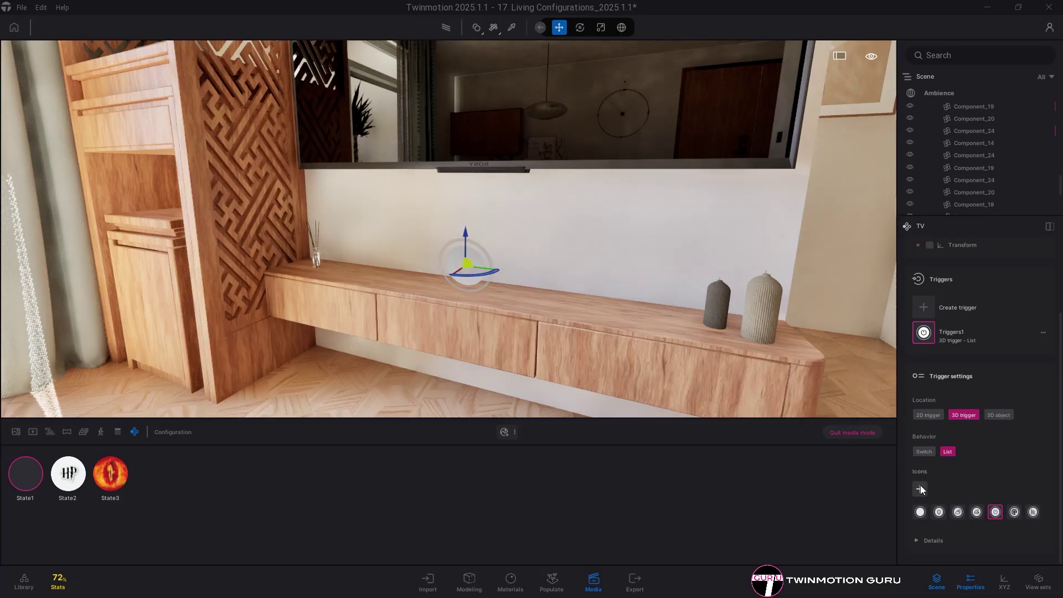
Load SVG FILE.svg as a custom icon for the TV trigger.
left_click(921, 488)
left_click(113, 103)
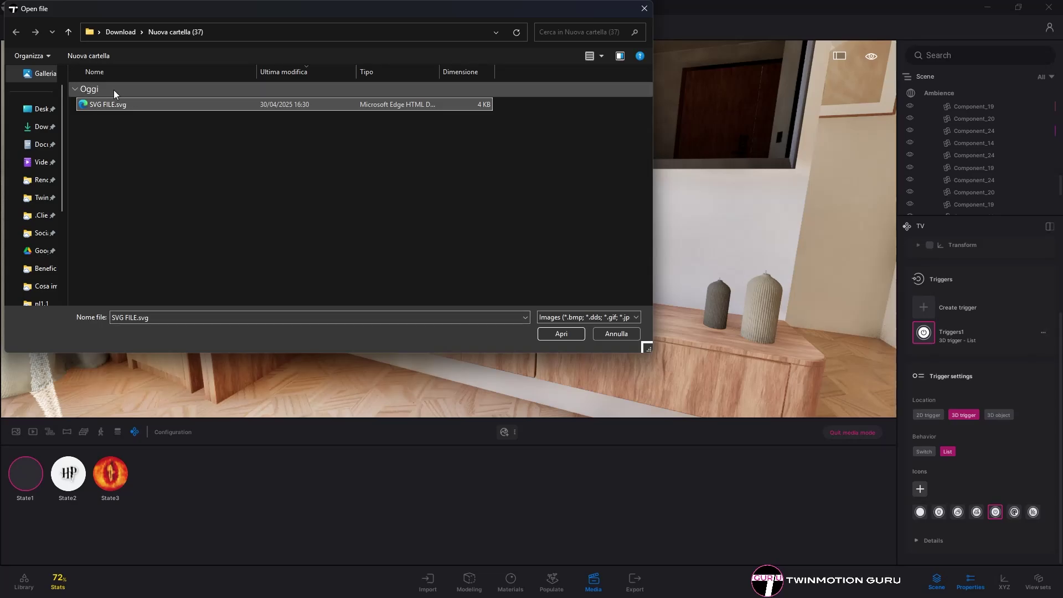
left_click(560, 334)
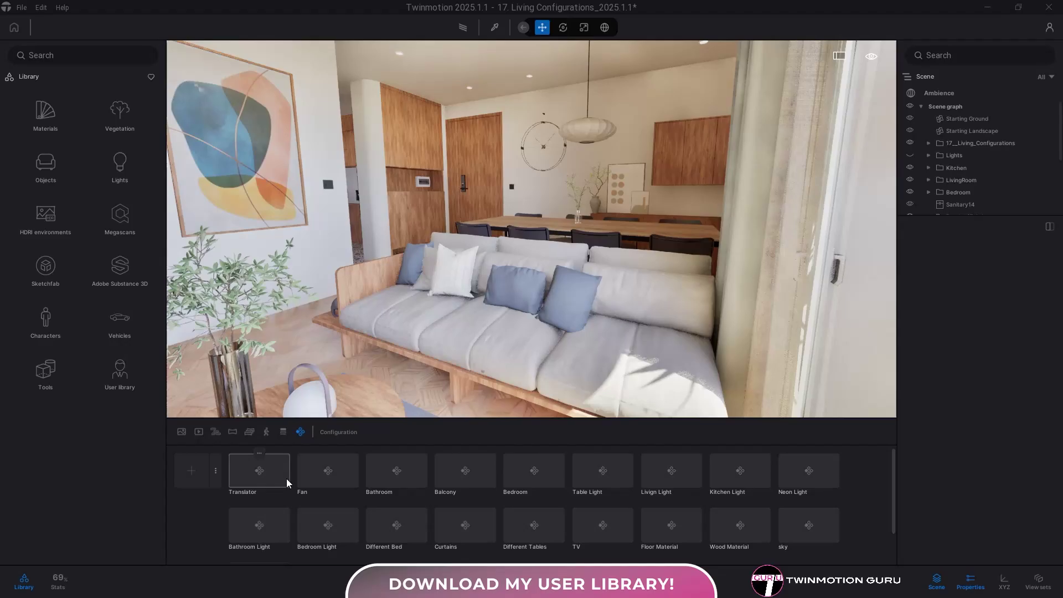
Create a presentation and add the 1Entry, 2Kitchen, 3Living and 4Bedroom images in order.
left_click(266, 431)
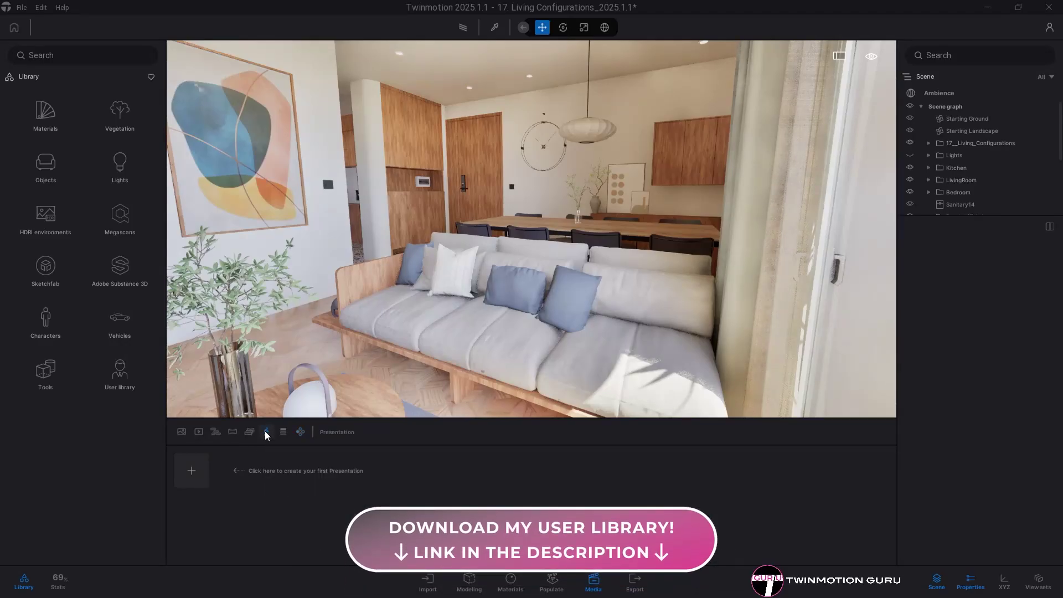
left_click(191, 472)
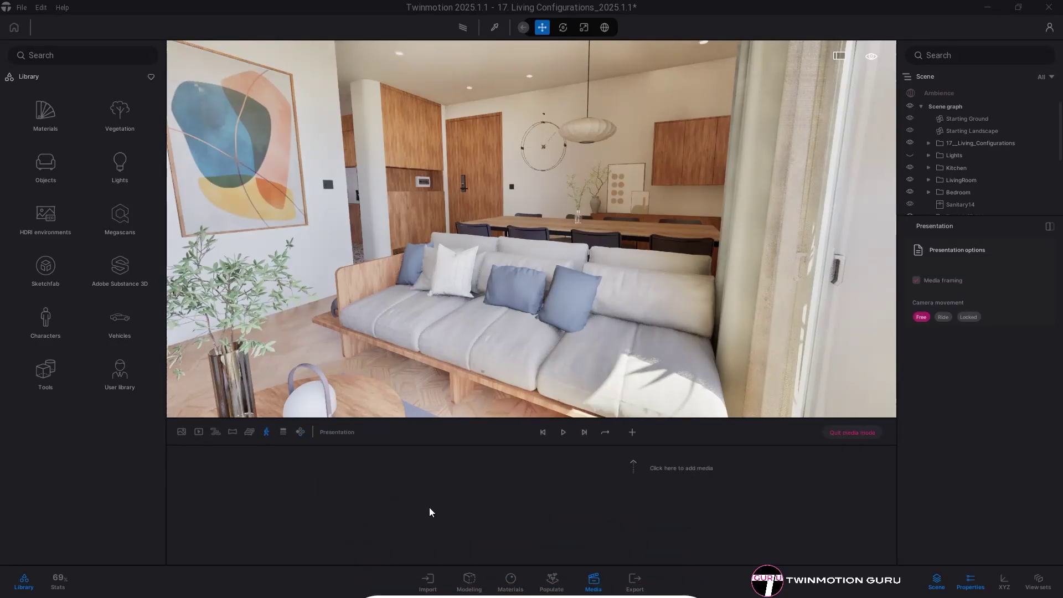
left_click(633, 433)
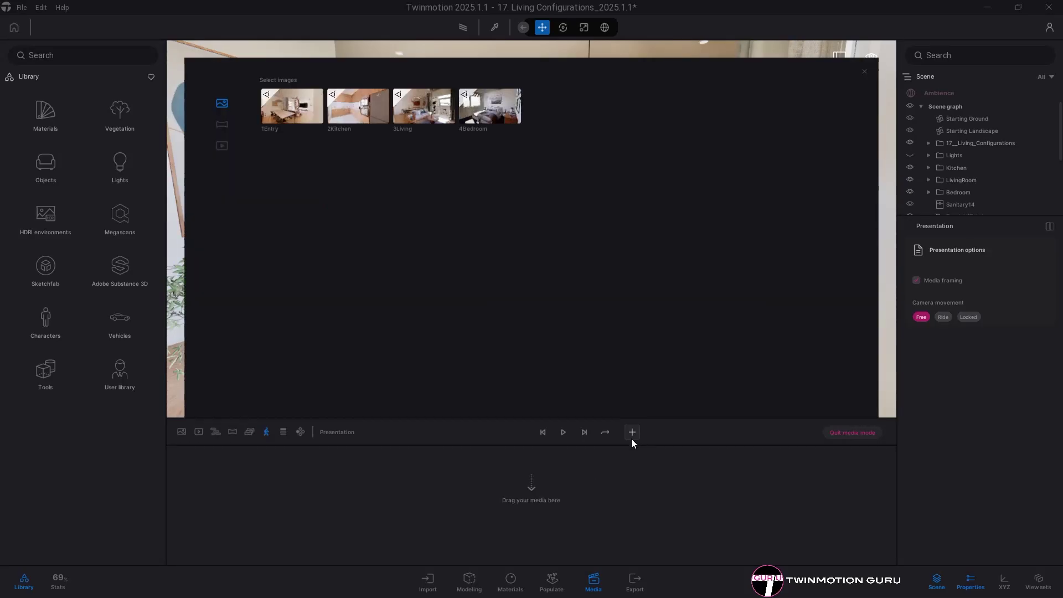
left_click(309, 119)
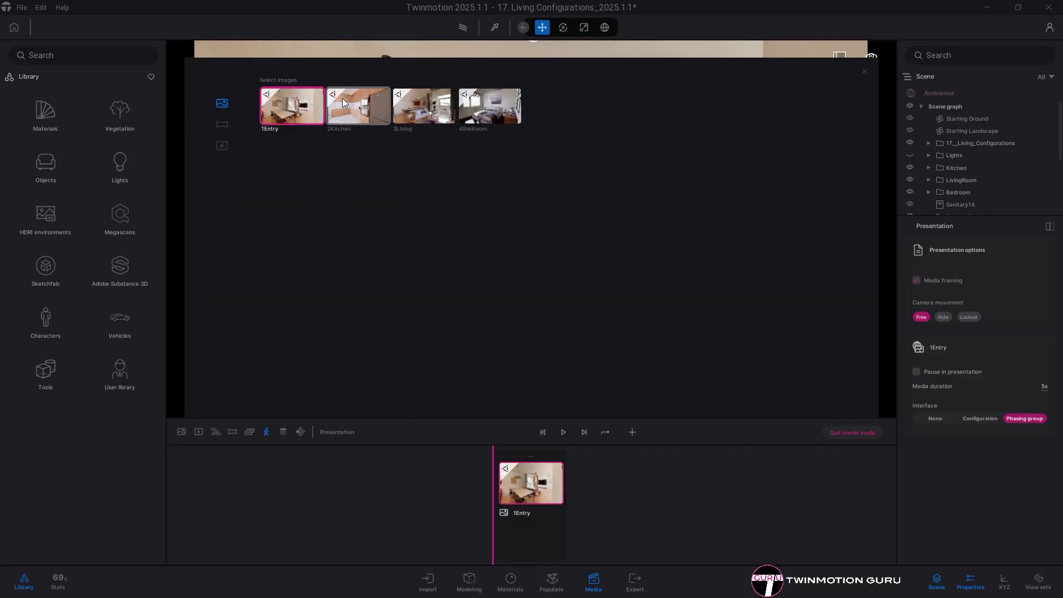
left_click(357, 109)
left_click(422, 94)
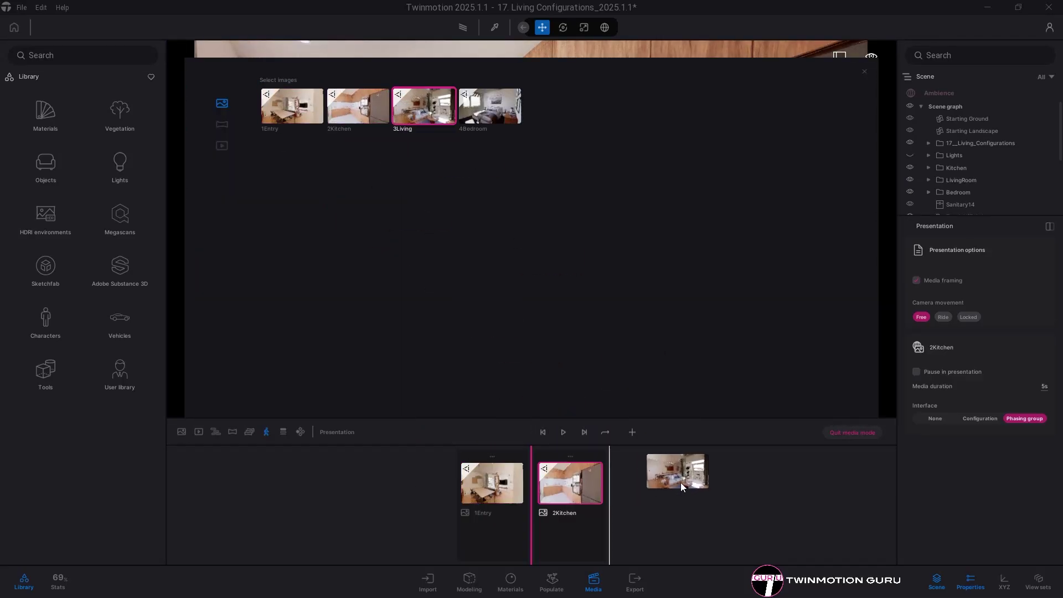
left_click(501, 115)
left_click(866, 73)
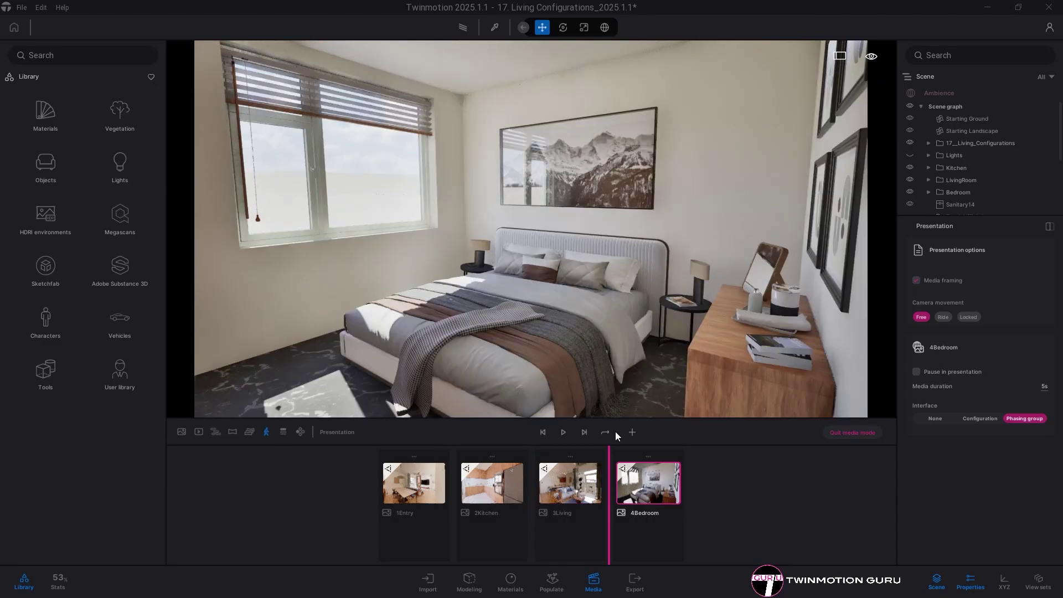
Preview the 3Living, 2Kitchen and 1Entry slides.
left_click(570, 483)
left_click(462, 490)
left_click(430, 491)
left_click(515, 494)
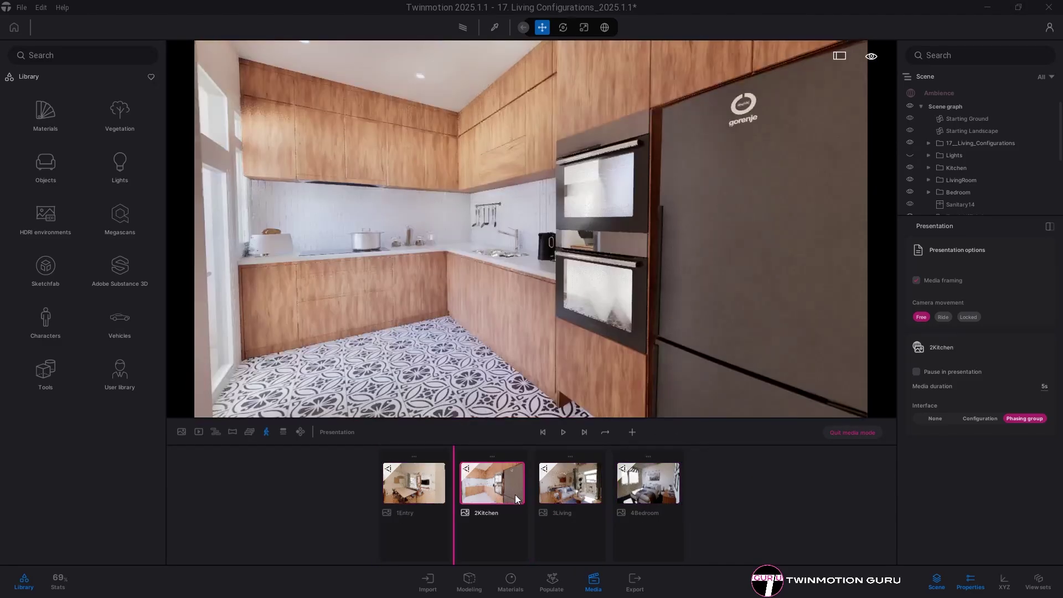
Set the 3Living slide's camera movement to Free and its Interface to Configuration.
left_click(573, 490)
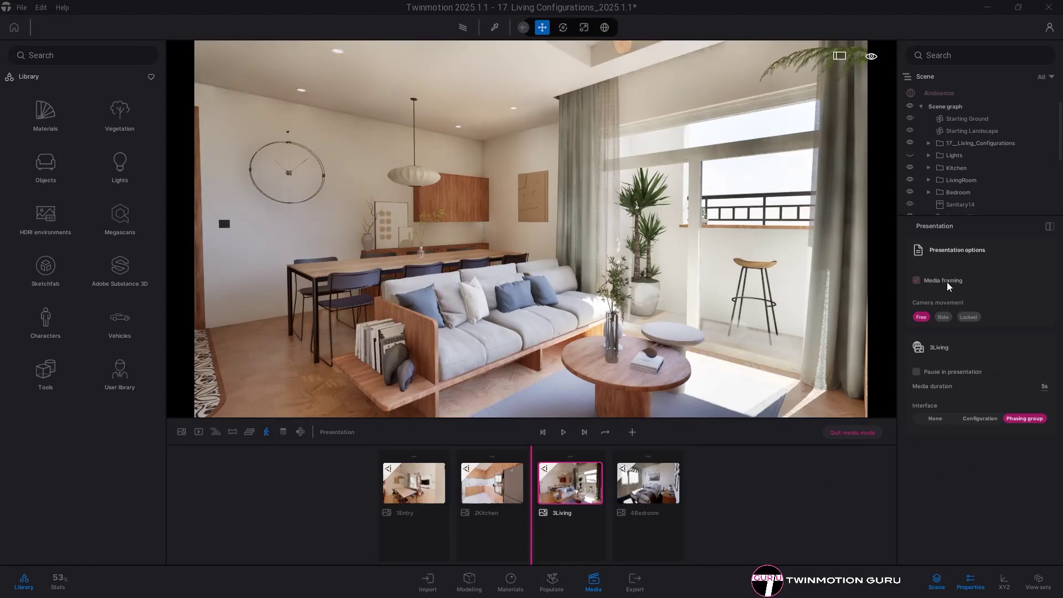
left_click(944, 318)
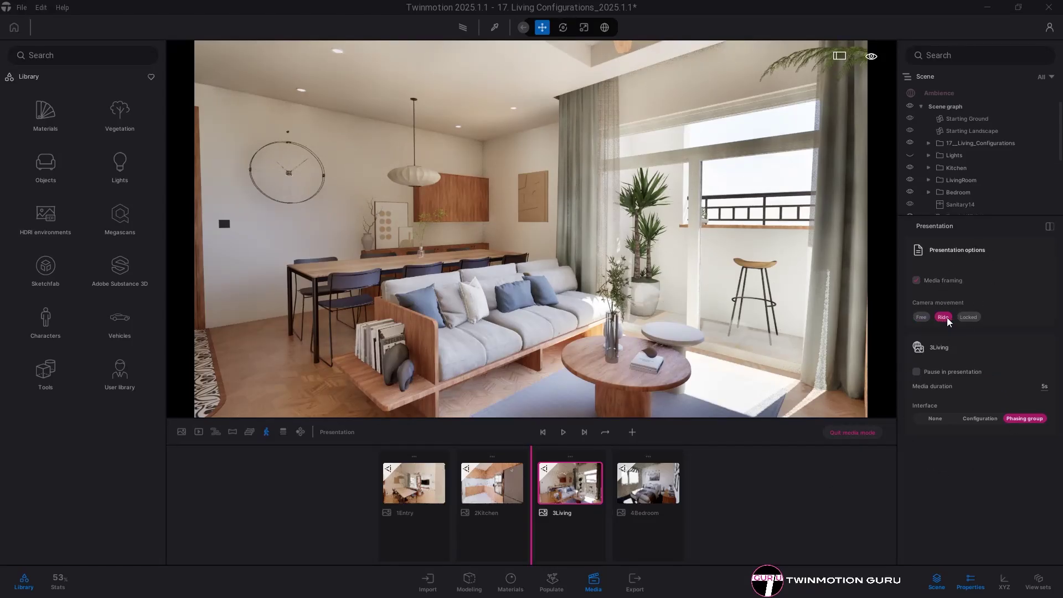
left_click(969, 317)
left_click(944, 317)
left_click(922, 317)
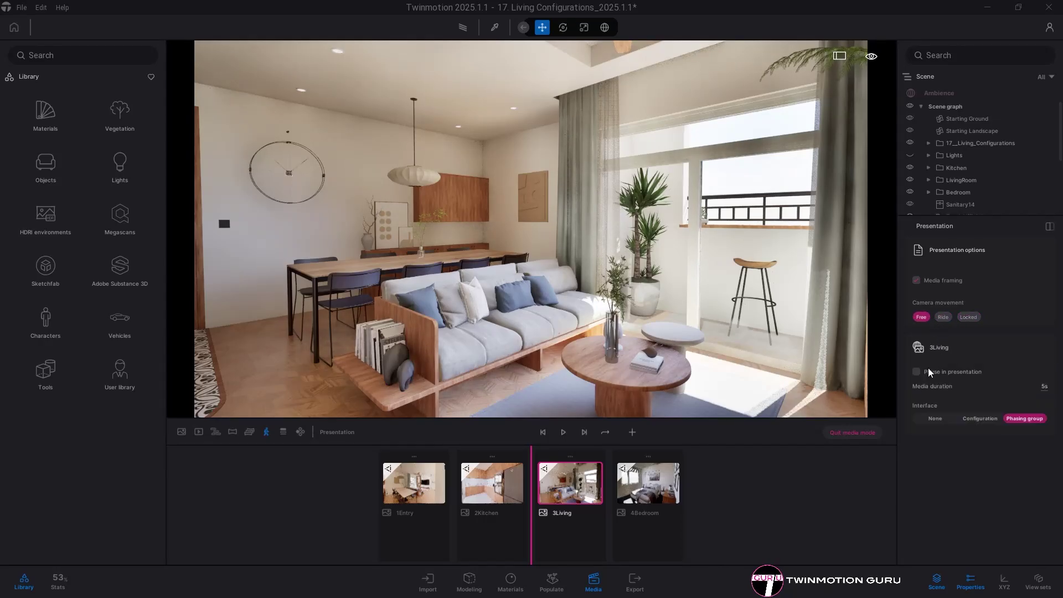
left_click(979, 418)
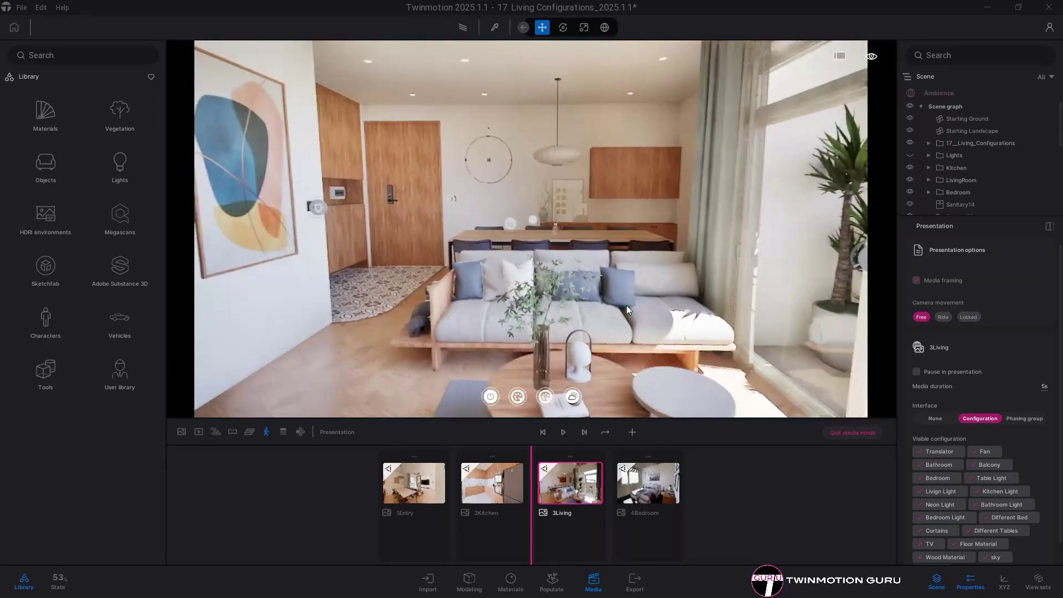
Add Presentation3 to the local export as a standalone presenter application.
left_click(593, 581)
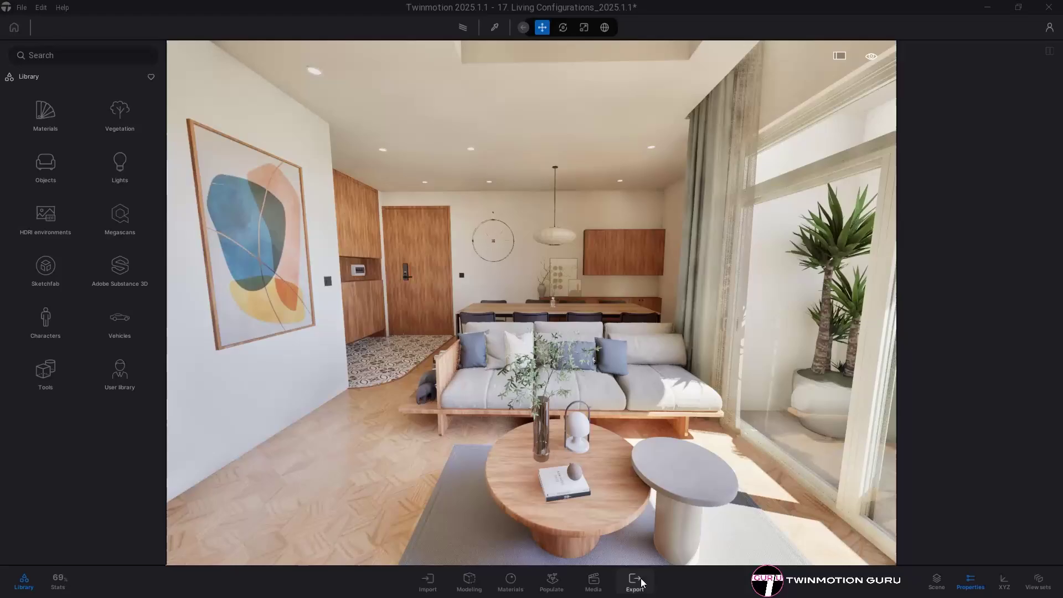
left_click(635, 581)
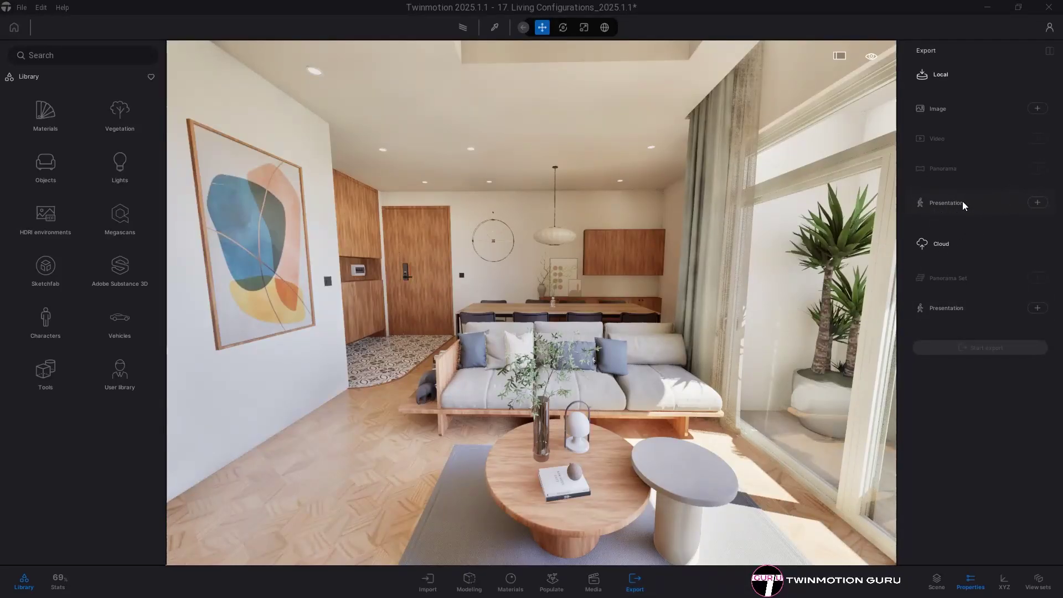
left_click(1038, 203)
left_click(339, 278)
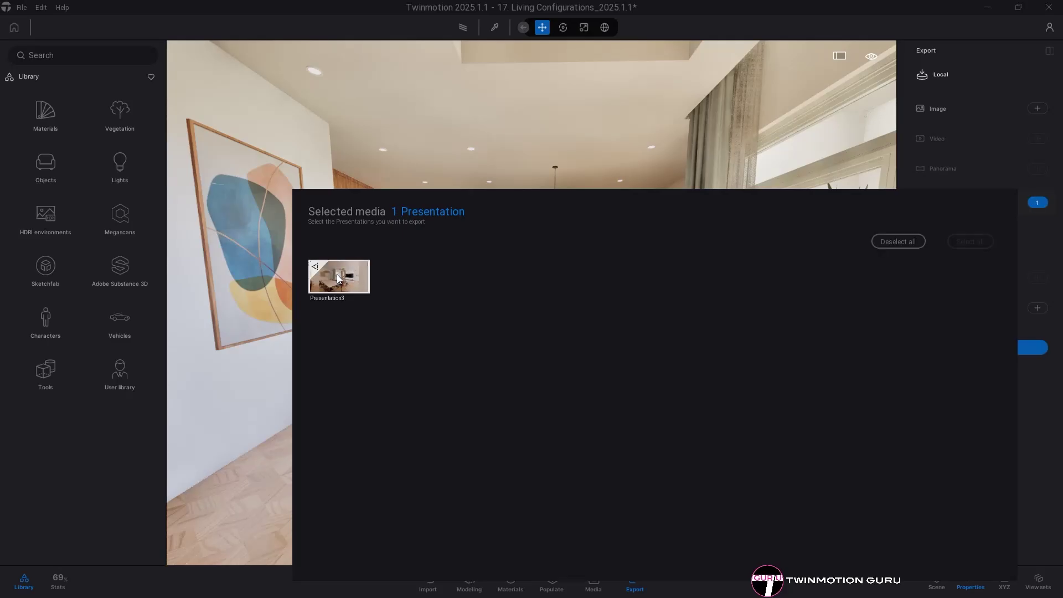
left_click(443, 147)
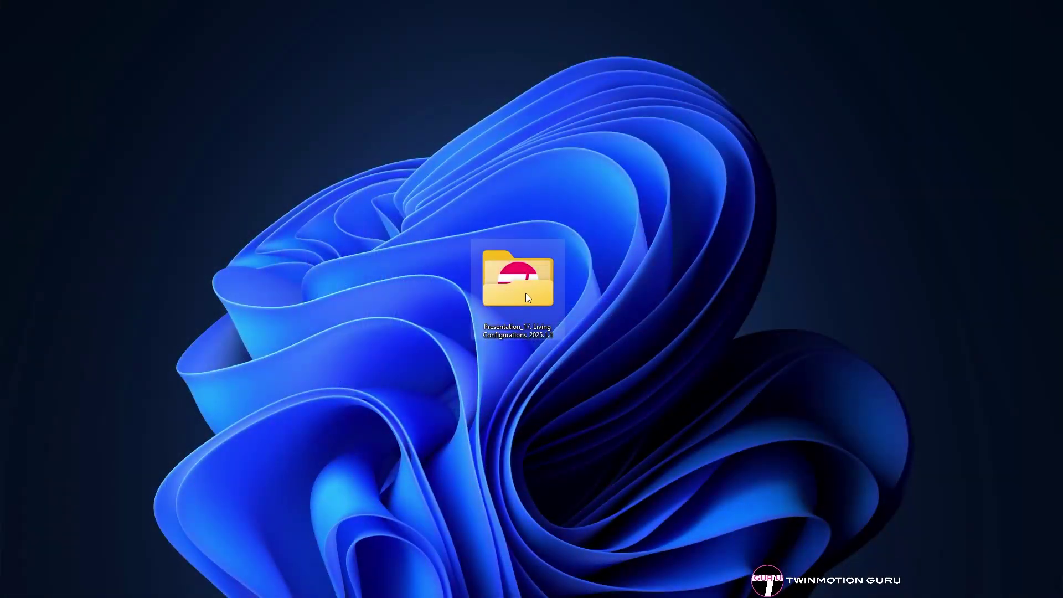
double_click(526, 294)
left_click(248, 298)
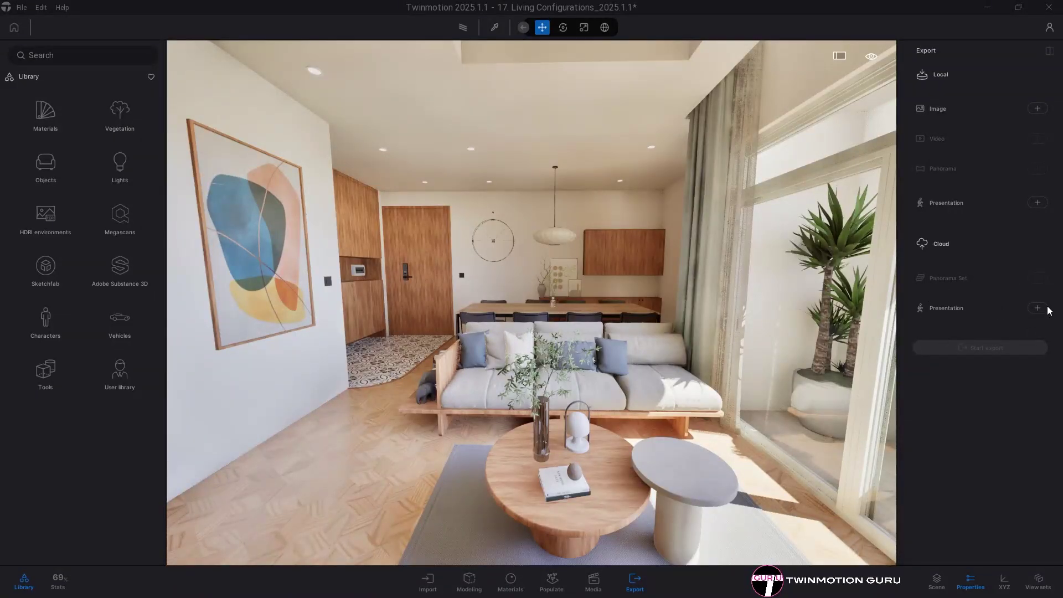
Add Presentation3 to the Cloud Presentation export and review the per seat per year pricing.
left_click(1039, 308)
left_click(350, 276)
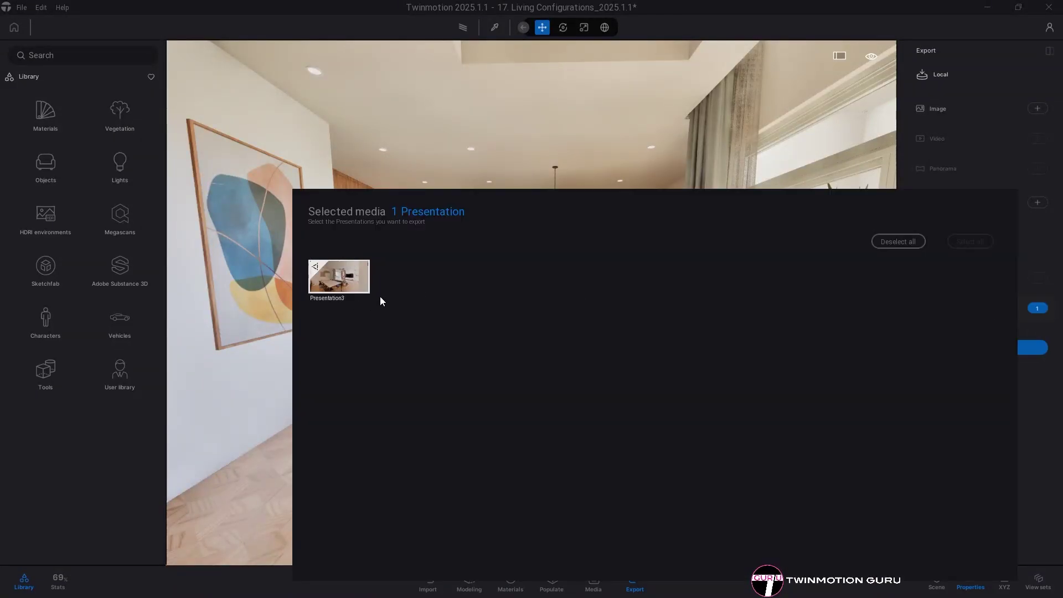
left_click(693, 154)
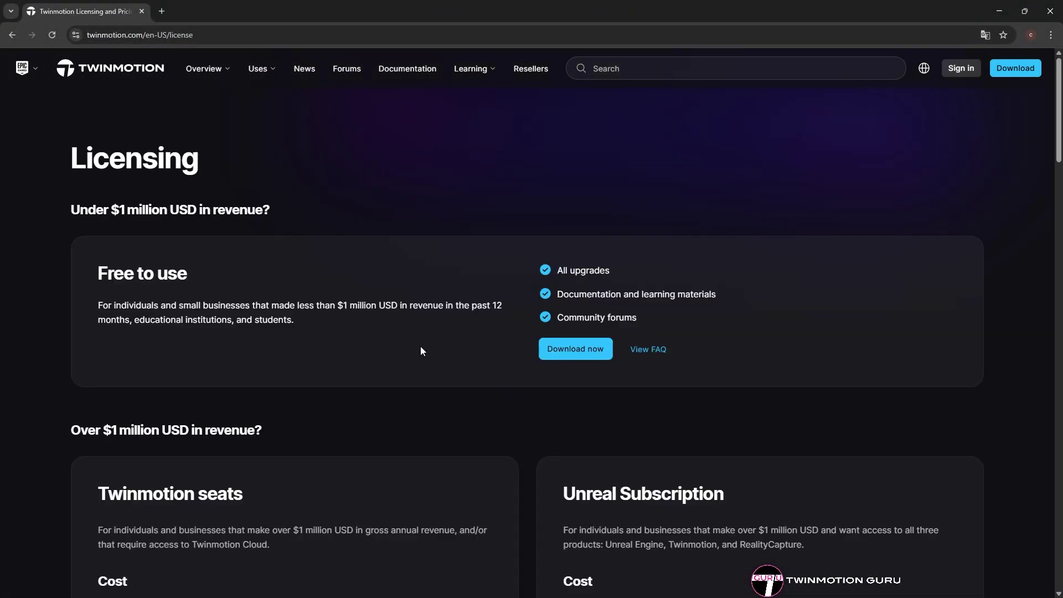
scroll(421, 350, "down", 5)
scroll(421, 349, "down", 4)
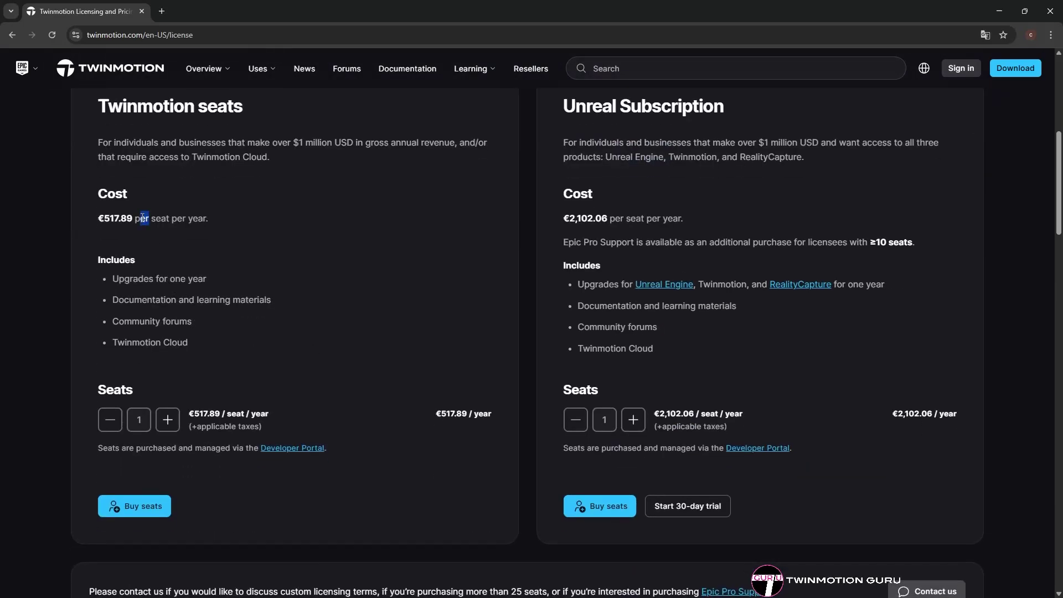
left_click_drag(143, 218, 209, 219)
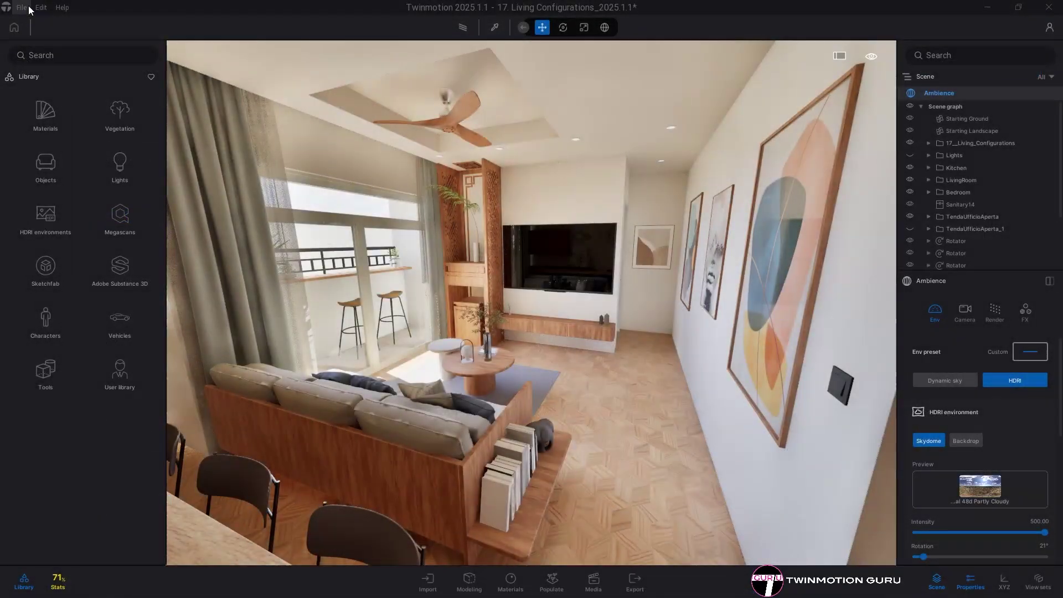
Open Twinmotion Cloud in the browser from the signed-in account menu.
left_click(25, 7)
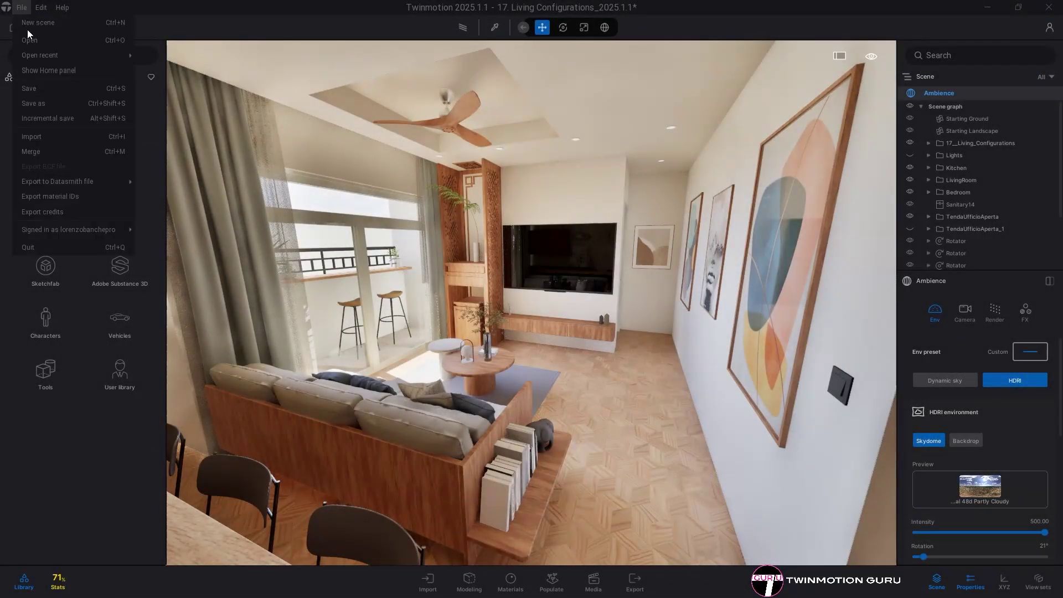
mouse_move(82, 231)
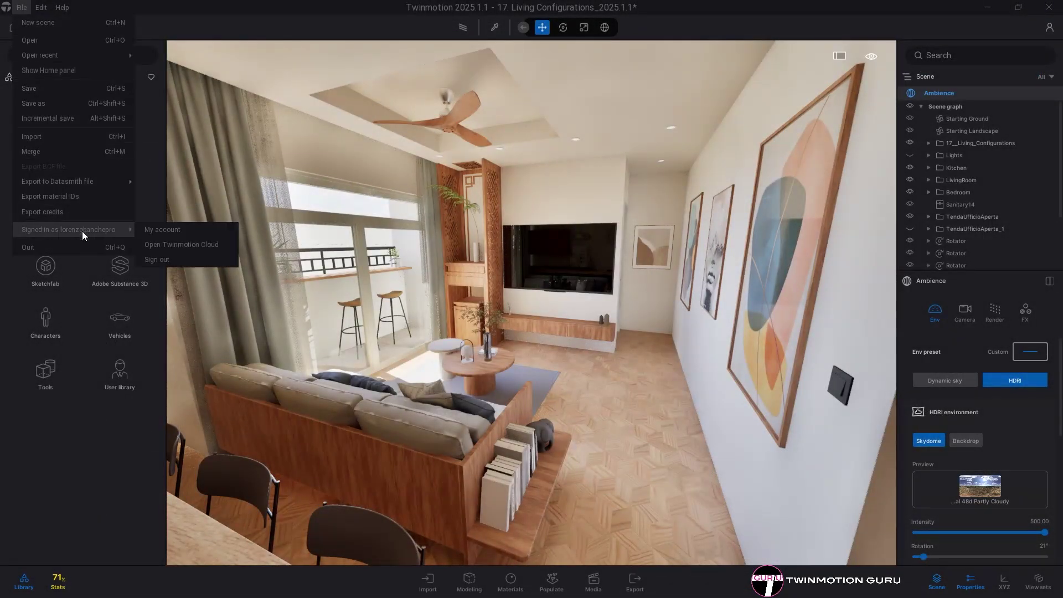
left_click(165, 244)
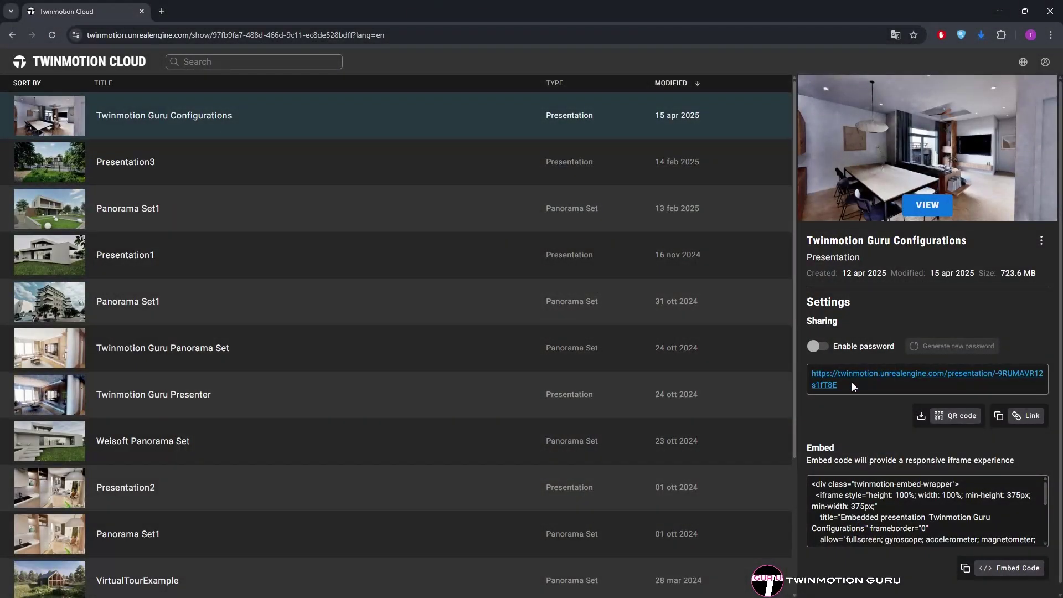
Select the full sharing URL of the Twinmotion Guru Configurations presentation.
left_click_drag(853, 386, 812, 373)
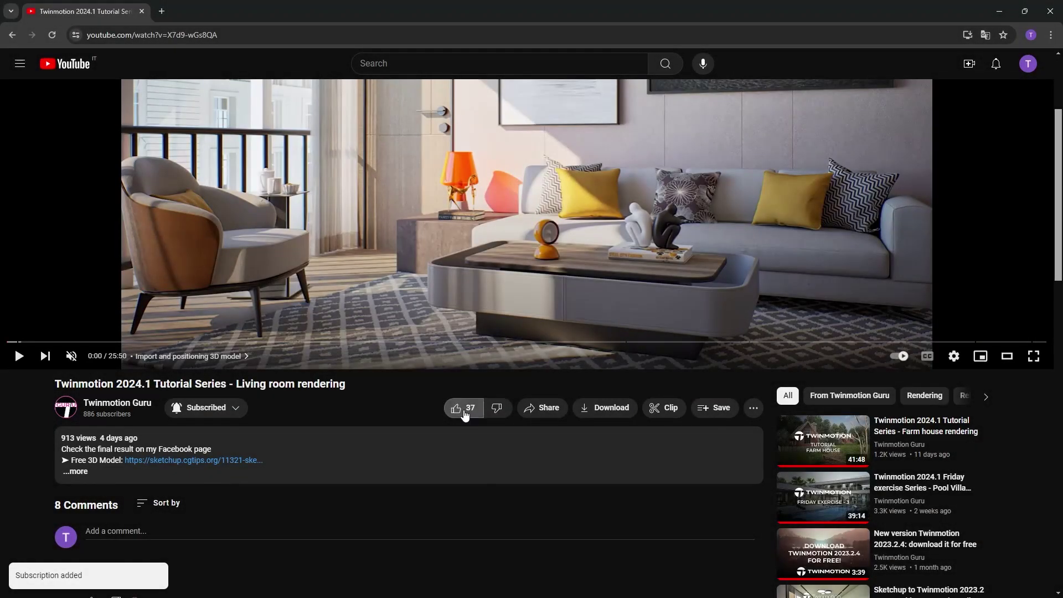
Like the living room rendering tutorial and start a comment typing 'How to add rea'.
left_click(458, 409)
scroll(316, 416, "down", 3)
left_click(115, 367)
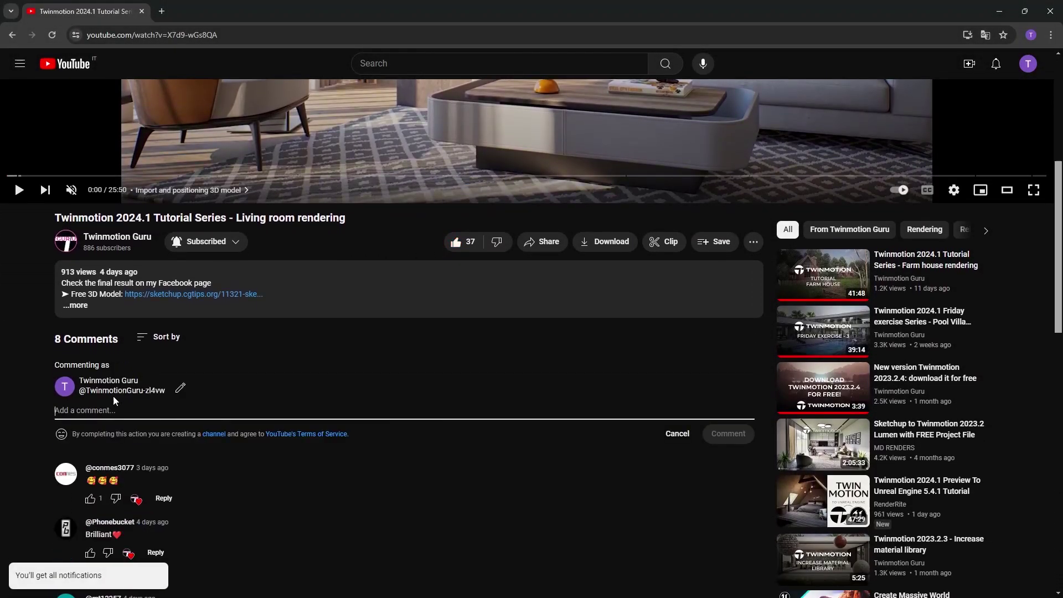
type("How to")
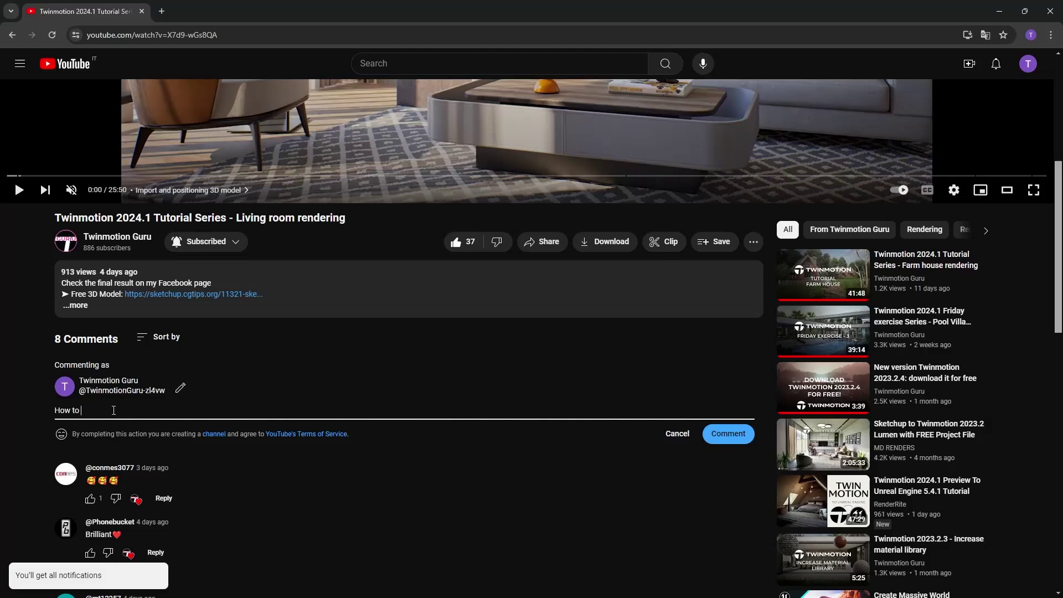
type(" add realism w")
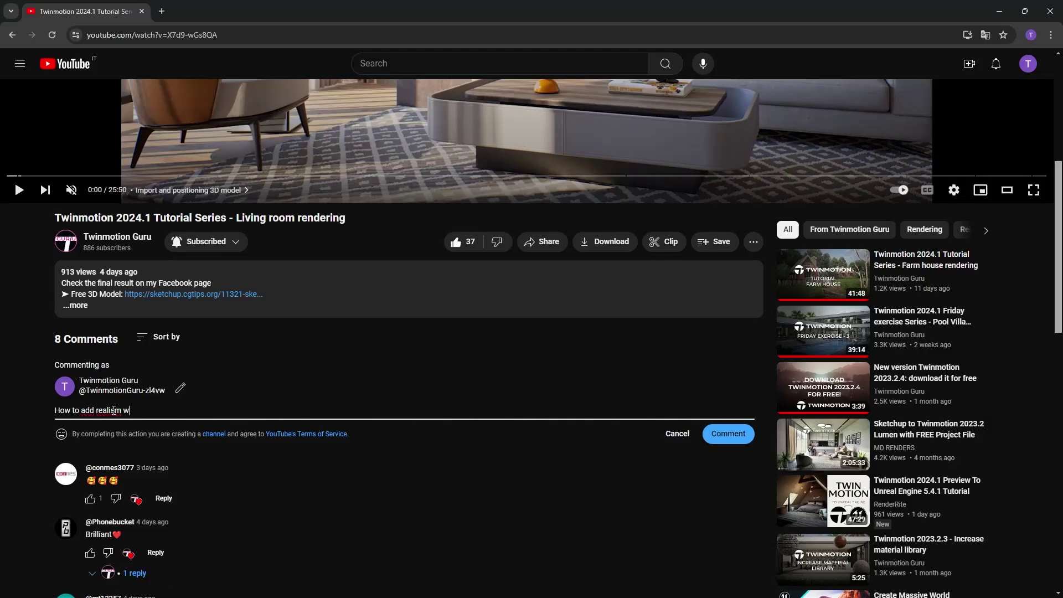